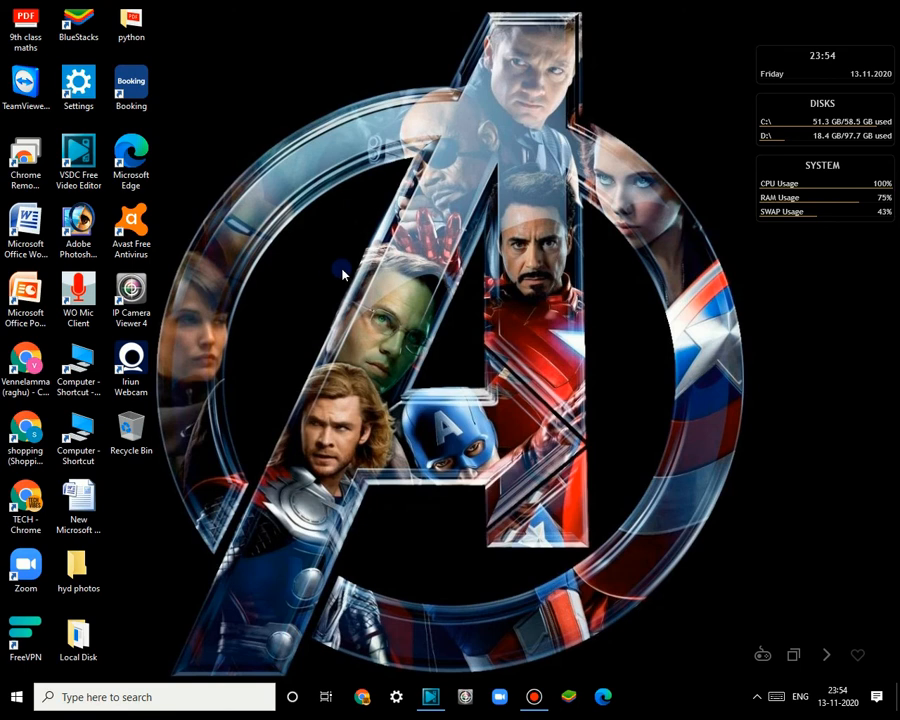
Switch to VSDC Video Editor and create a blank project titled INTRO2 with the default settings.
{"action": "left_click", "coordinate": [429, 698]}
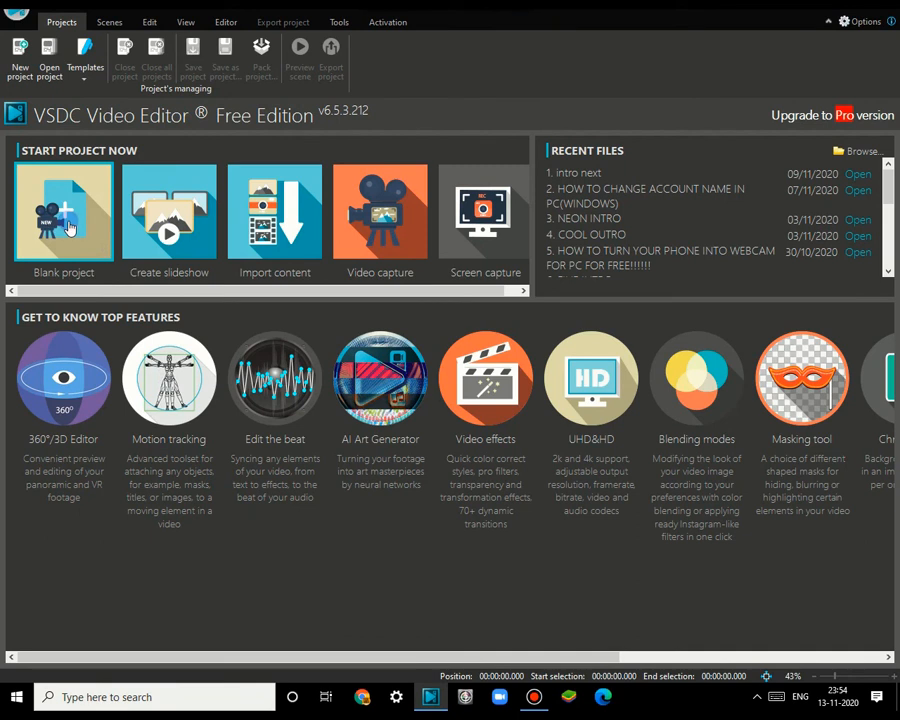
{"action": "left_click", "coordinate": [66, 226]}
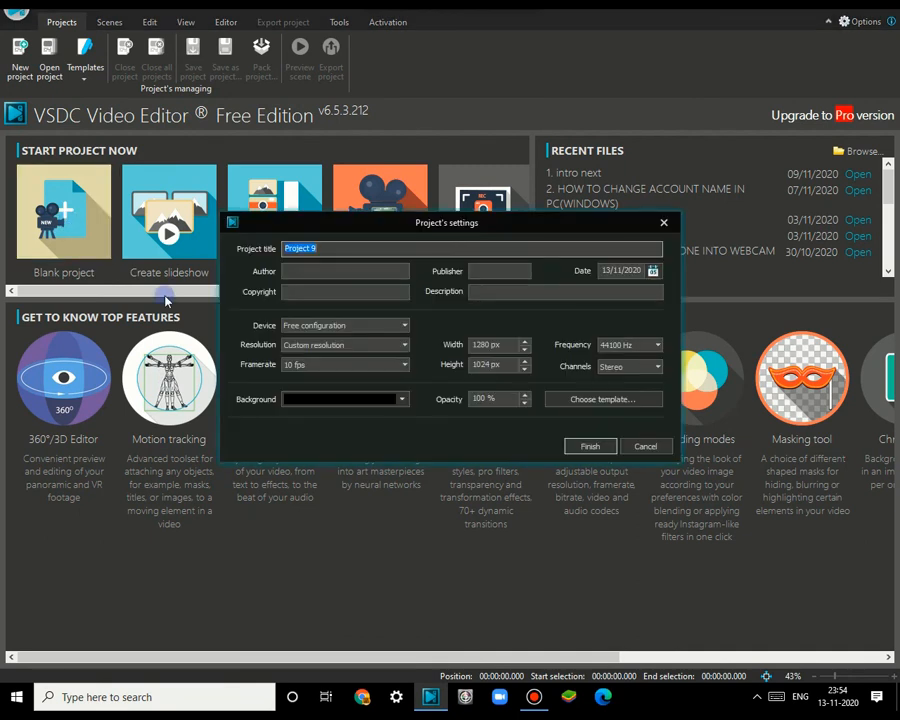
{"action": "type", "text": "INTRO2"}
{"action": "key", "text": "Return"}
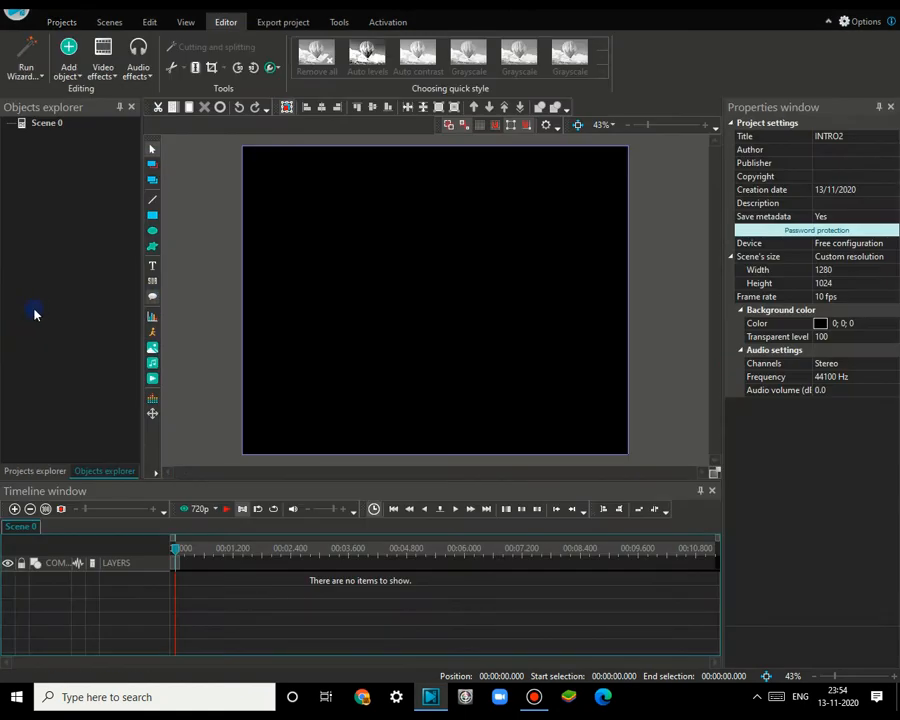
Add a text object and draw its box about 896 px wide and 293 px high across the scene's middle.
{"action": "left_click", "coordinate": [153, 268]}
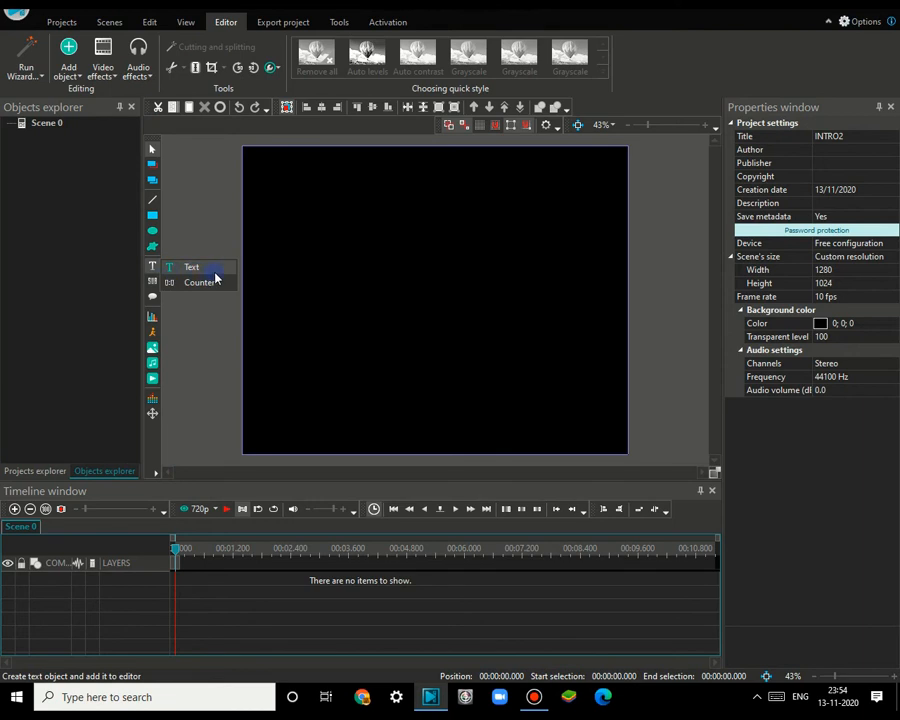
{"action": "left_click", "coordinate": [201, 272]}
{"action": "left_click_drag", "start_coordinate": [484, 261], "coordinate": [518, 275]}
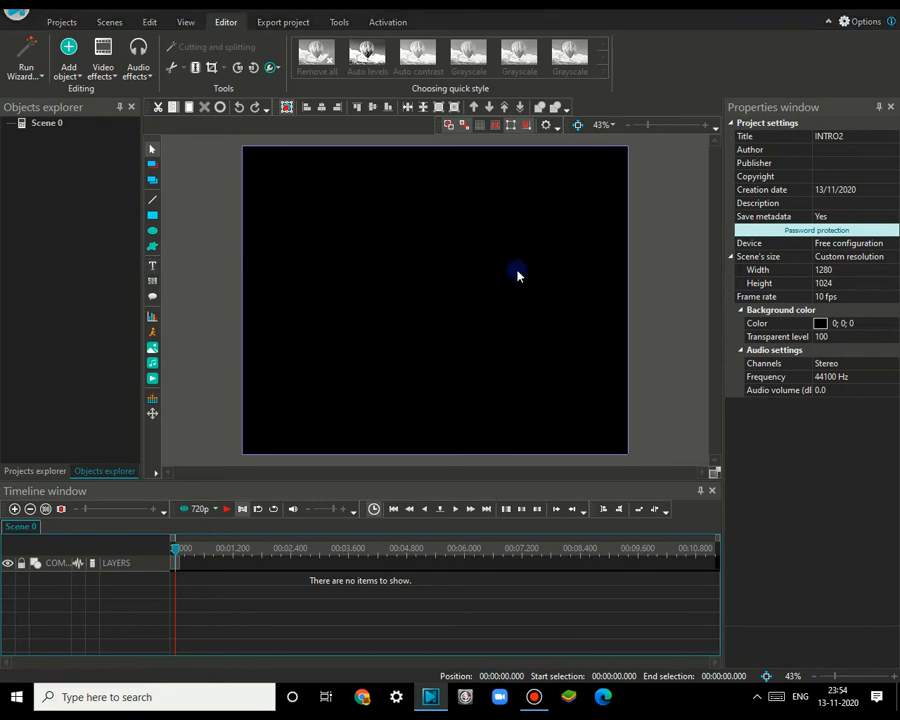
{"action": "left_click", "coordinate": [582, 421]}
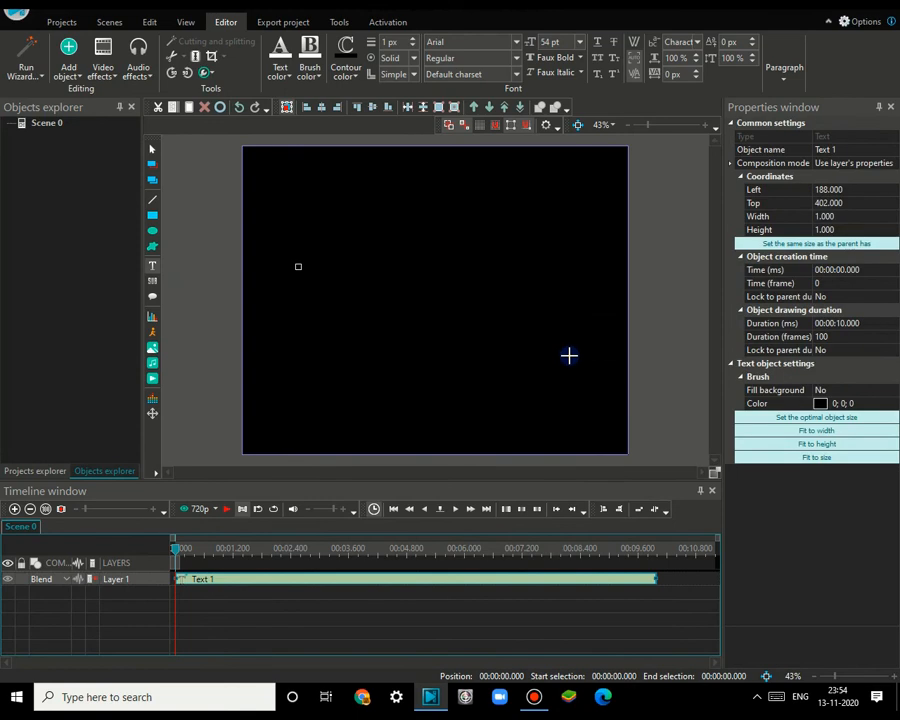
{"action": "left_click", "coordinate": [569, 355]}
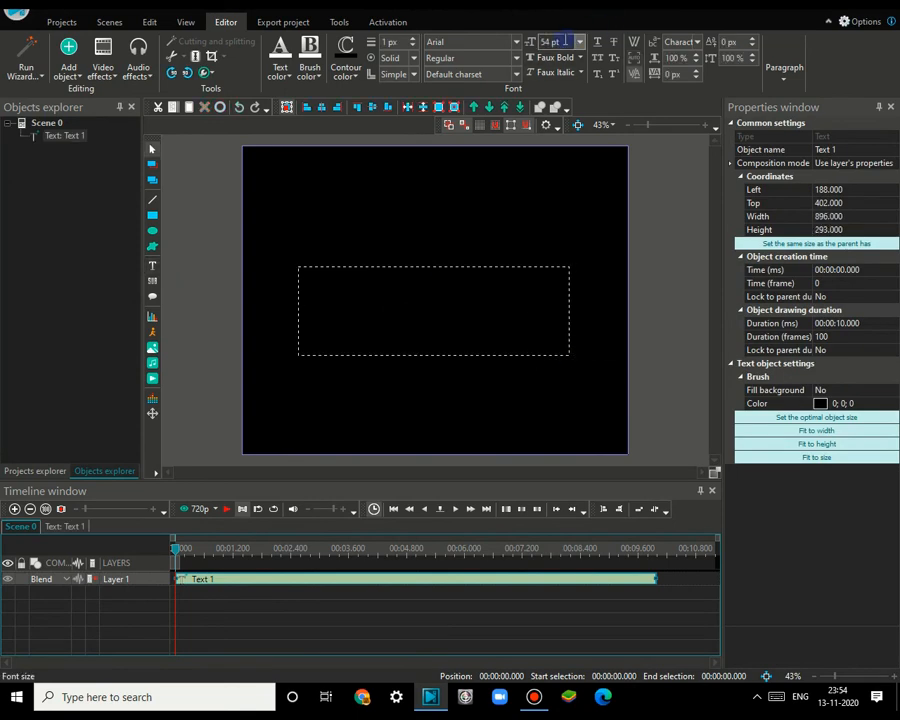
Set the font size to 96 pt and enter TECH VIBES in the text box.
{"action": "left_click", "coordinate": [582, 43]}
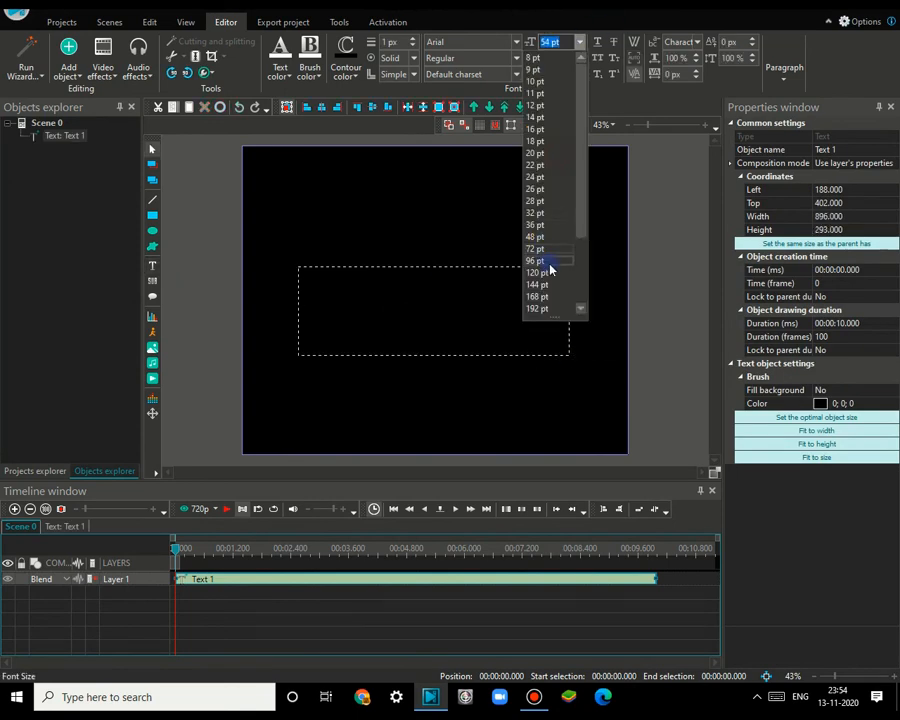
{"action": "left_click", "coordinate": [542, 257]}
{"action": "type", "text": "TE"}
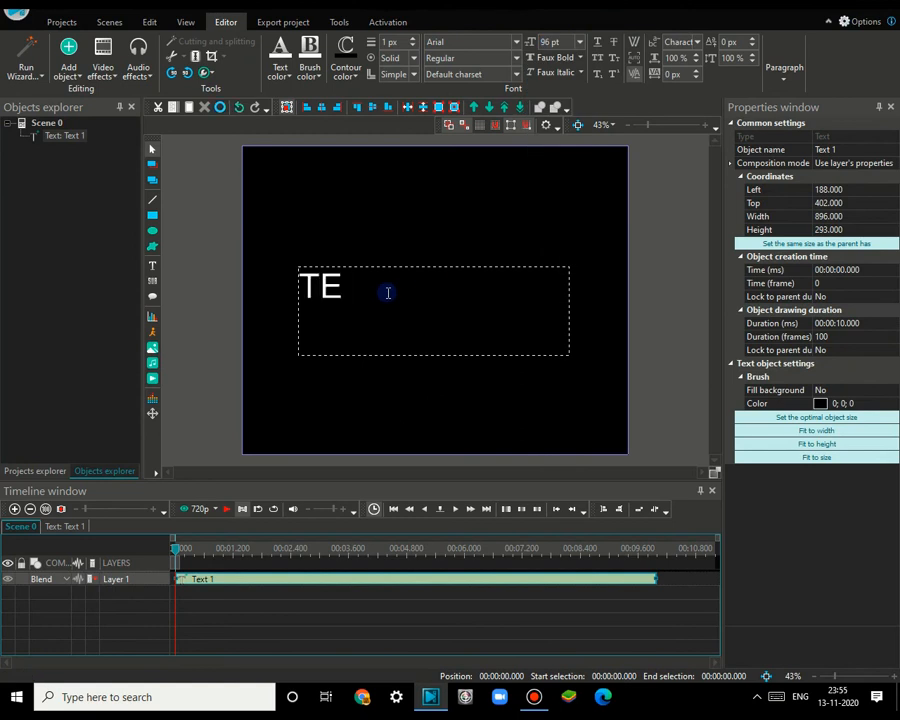
{"action": "type", "text": "CH VIBES"}
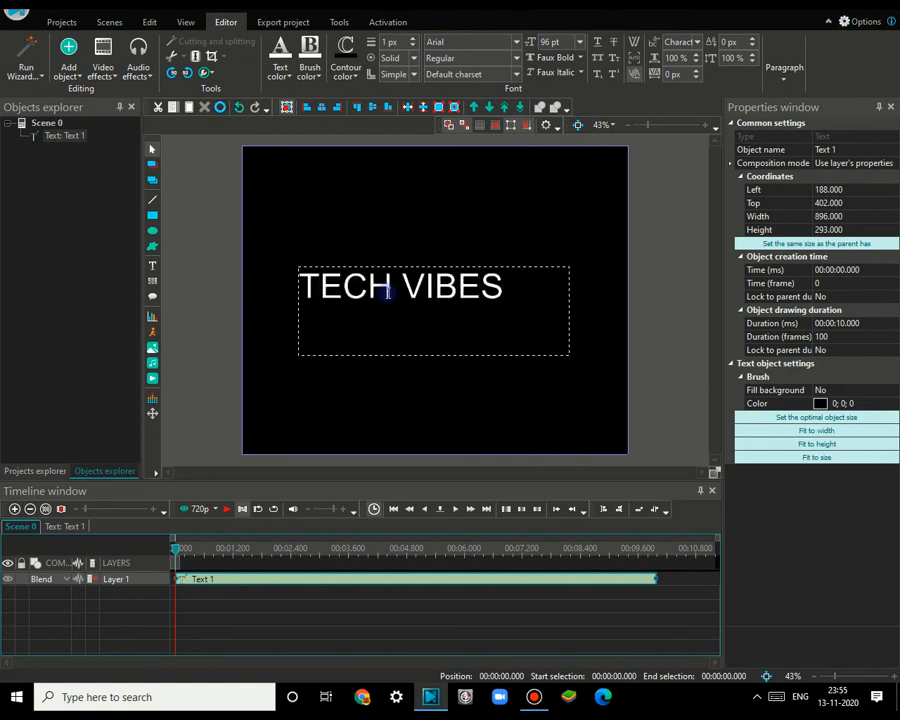
Shift TECH VIBES towards the middle of the scene and shorten its text box to about 132 px high.
{"action": "left_click", "coordinate": [299, 284]}
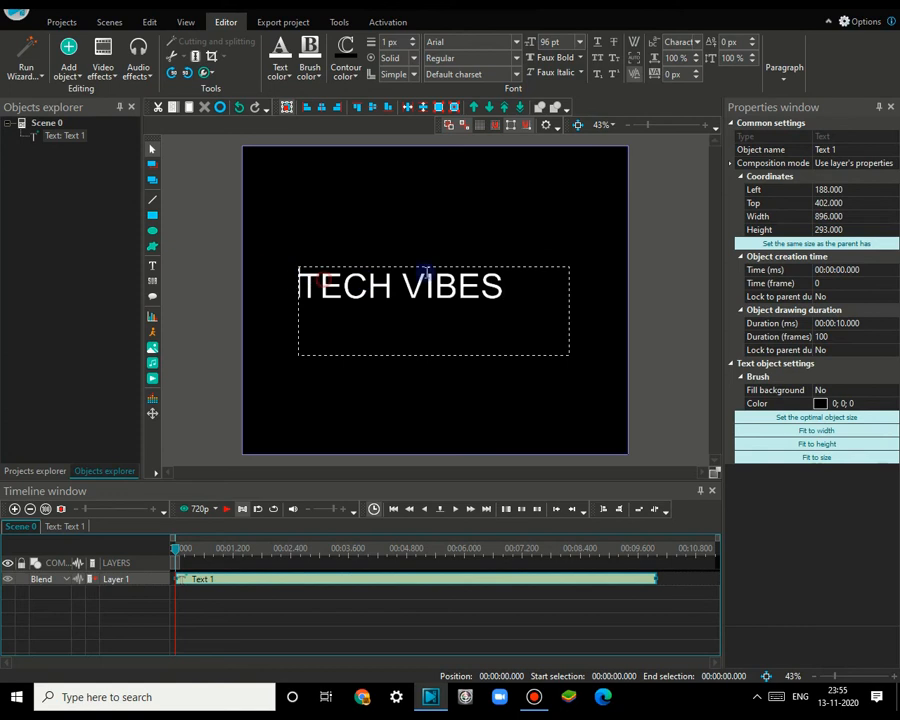
{"action": "left_click", "coordinate": [651, 279]}
{"action": "left_click_drag", "start_coordinate": [397, 285], "coordinate": [412, 300]}
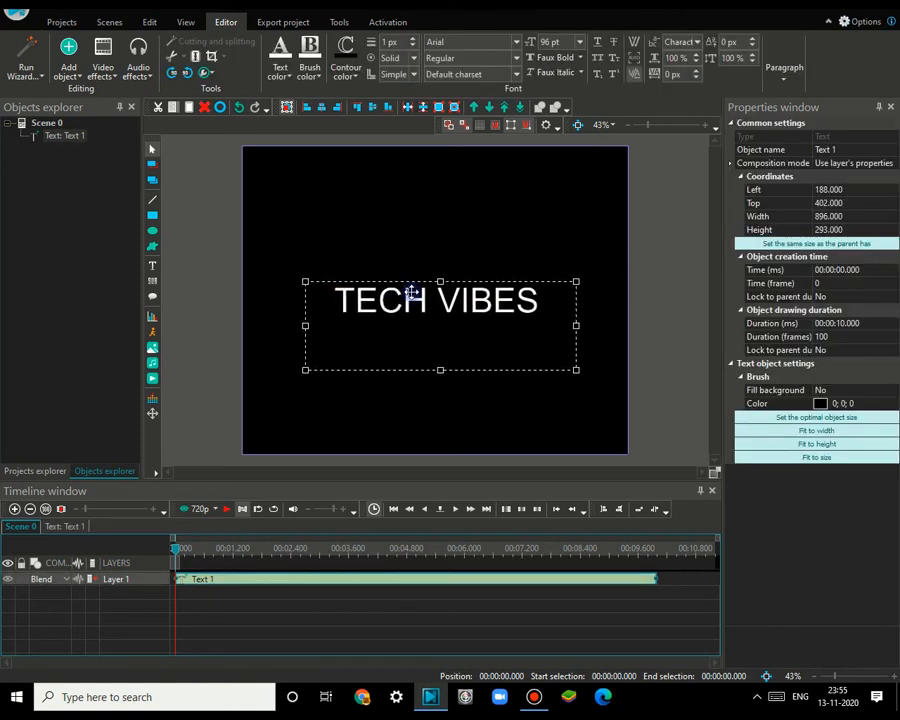
{"action": "left_click_drag", "start_coordinate": [441, 369], "coordinate": [441, 321]}
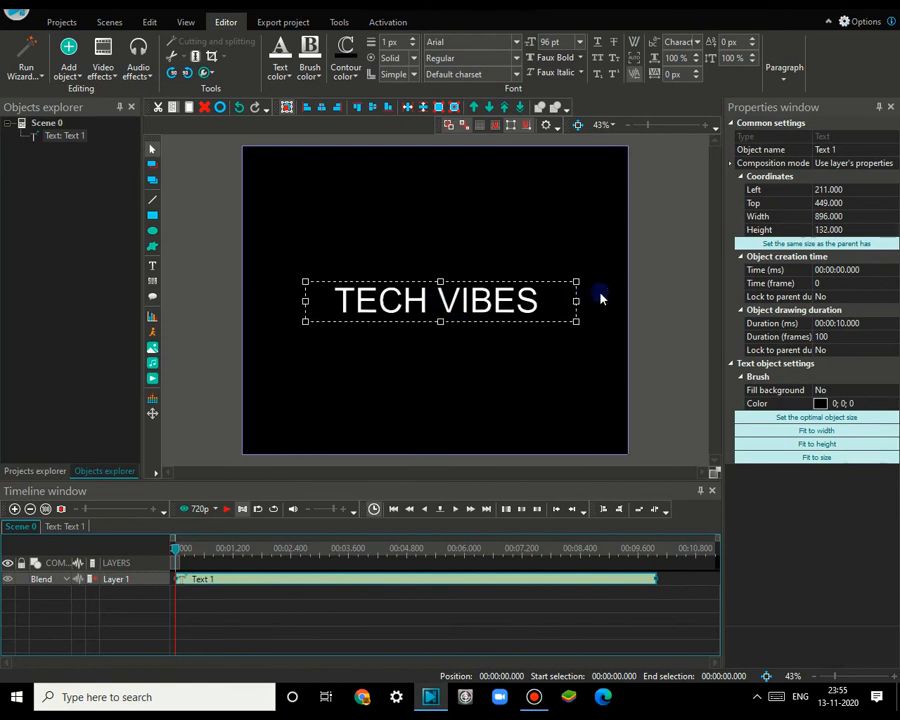
{"action": "left_click", "coordinate": [444, 325]}
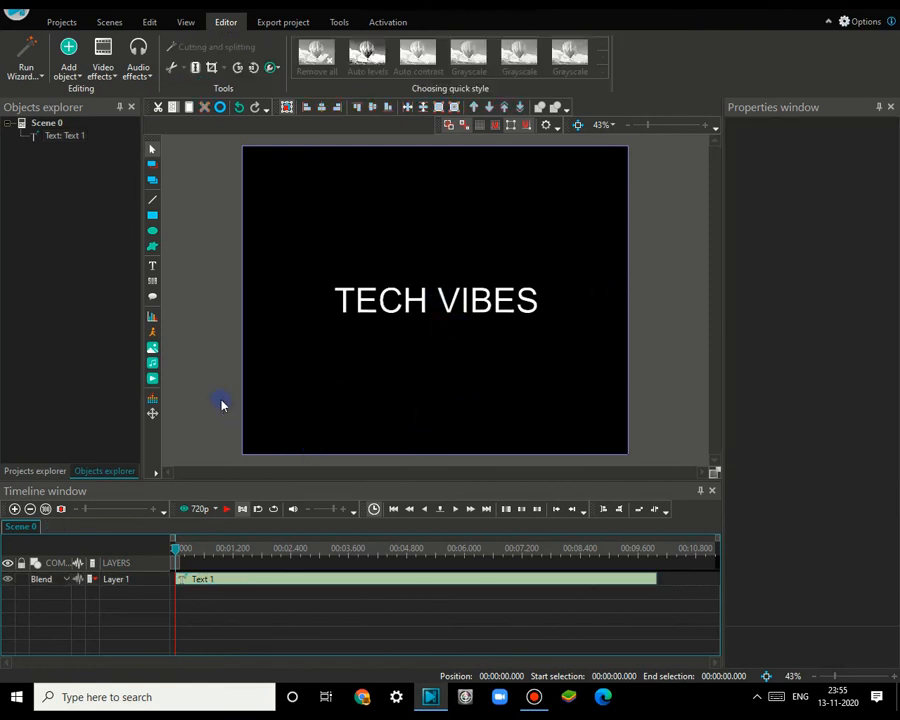
Draw a rectangle about 800 by 253 px around the TECH VIBES text and apply the unfilled outline style.
{"action": "left_click", "coordinate": [153, 215]}
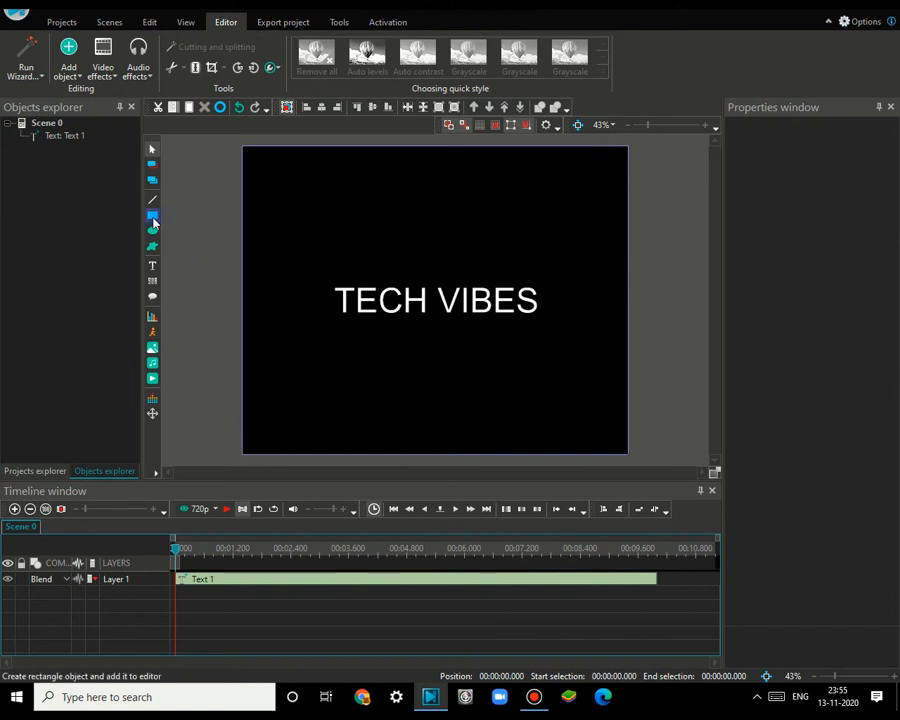
{"action": "left_click", "coordinate": [322, 253]}
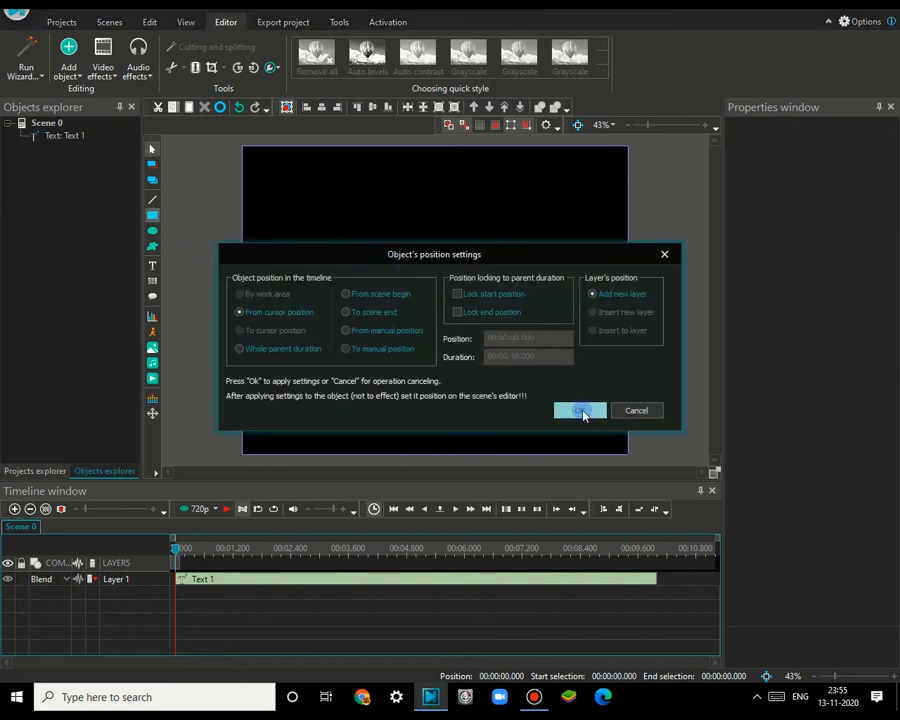
{"action": "left_click", "coordinate": [581, 411]}
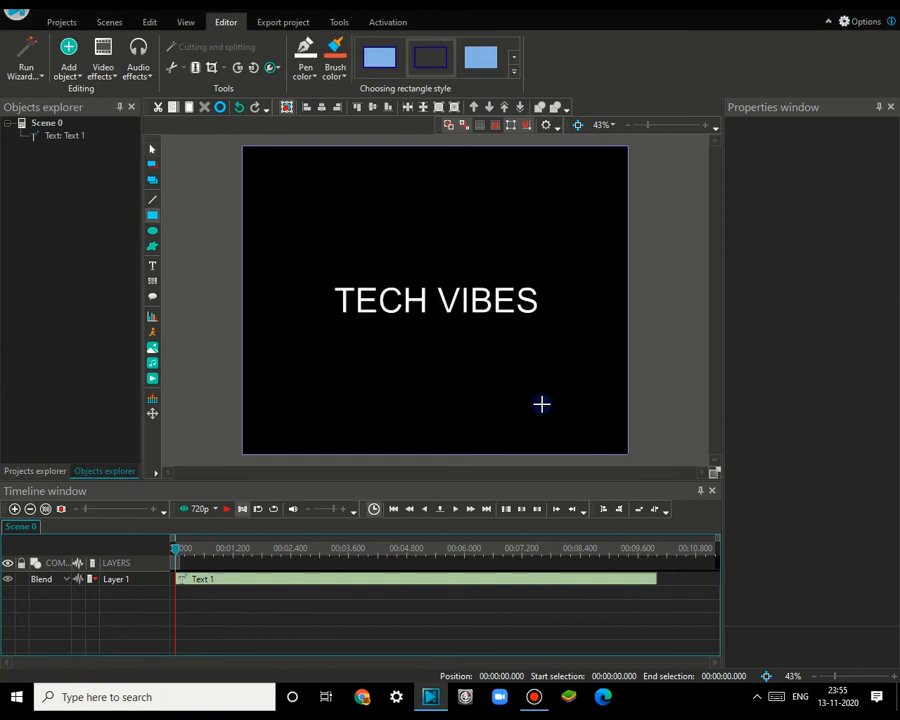
{"action": "left_click", "coordinate": [315, 265]}
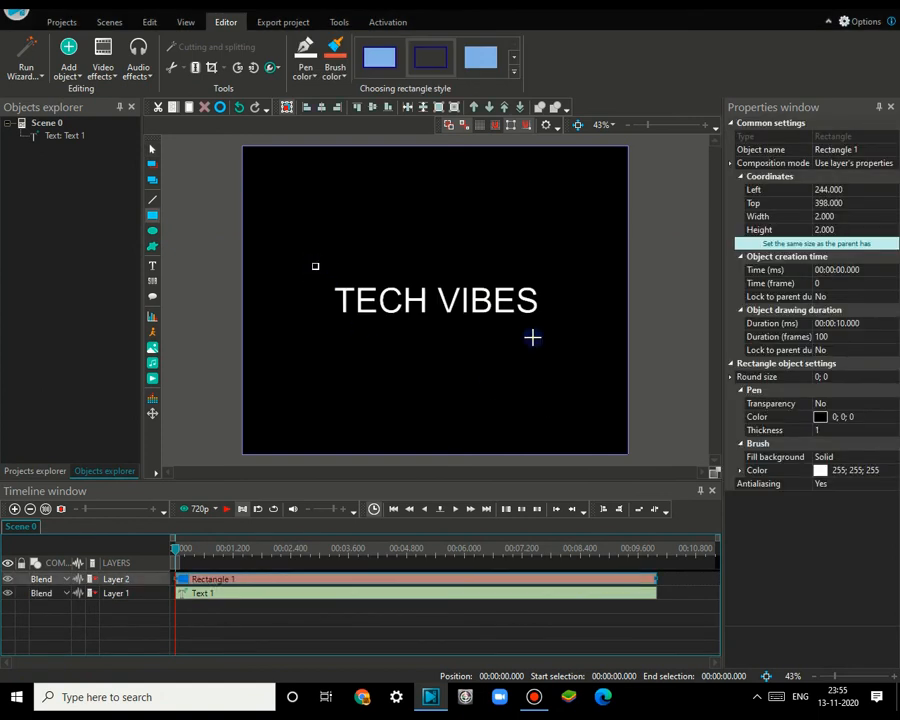
{"action": "left_click_drag", "start_coordinate": [532, 337], "coordinate": [558, 342]}
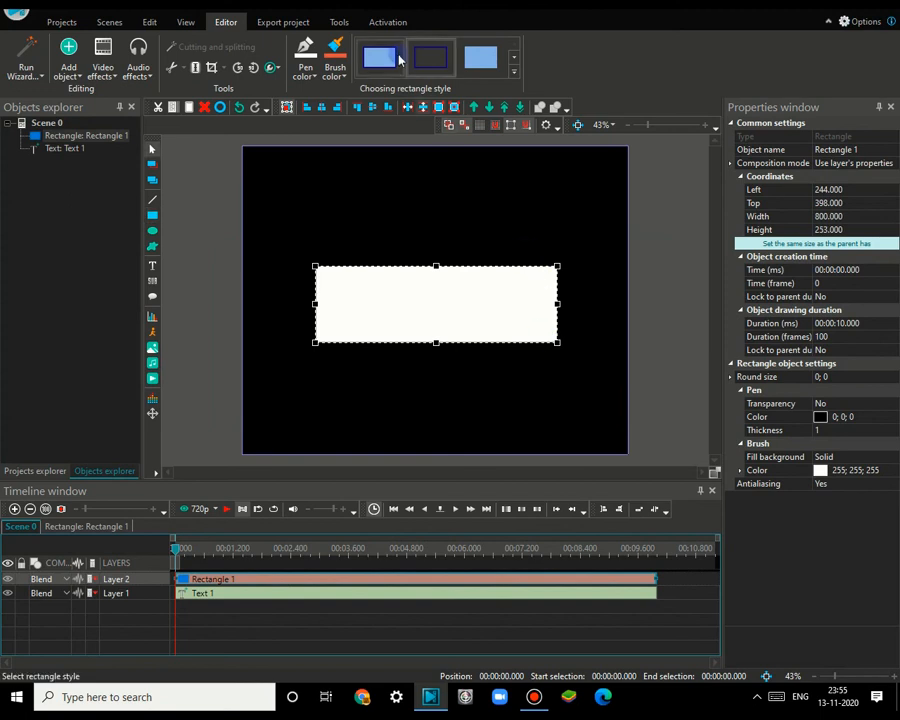
{"action": "left_click", "coordinate": [430, 58]}
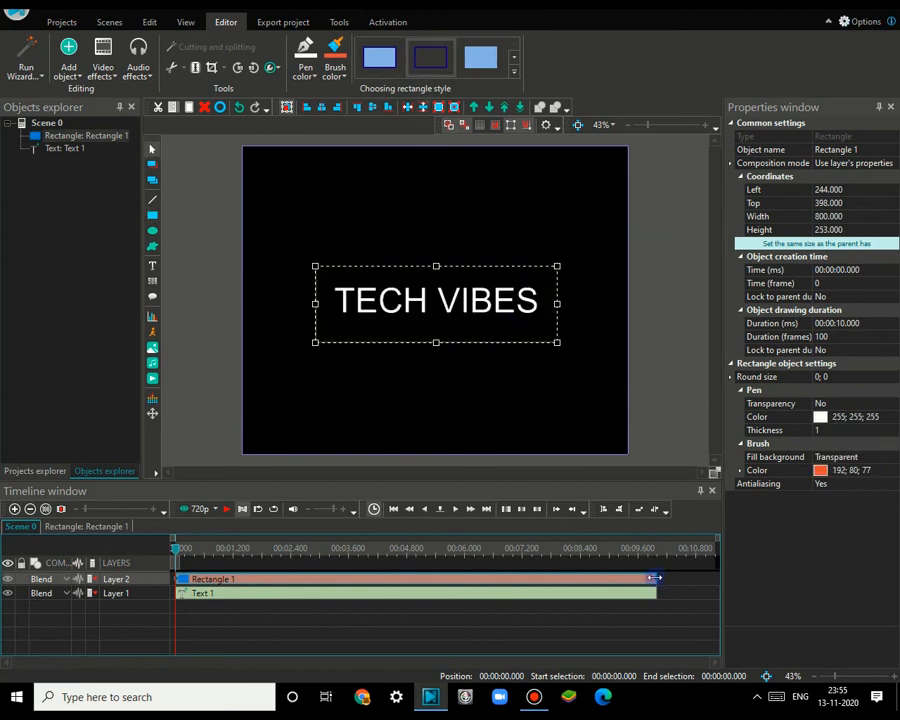
Shorten both the rectangle and the text on the timeline to about 3.7 seconds.
{"action": "left_click_drag", "start_coordinate": [352, 593], "coordinate": [351, 590]}
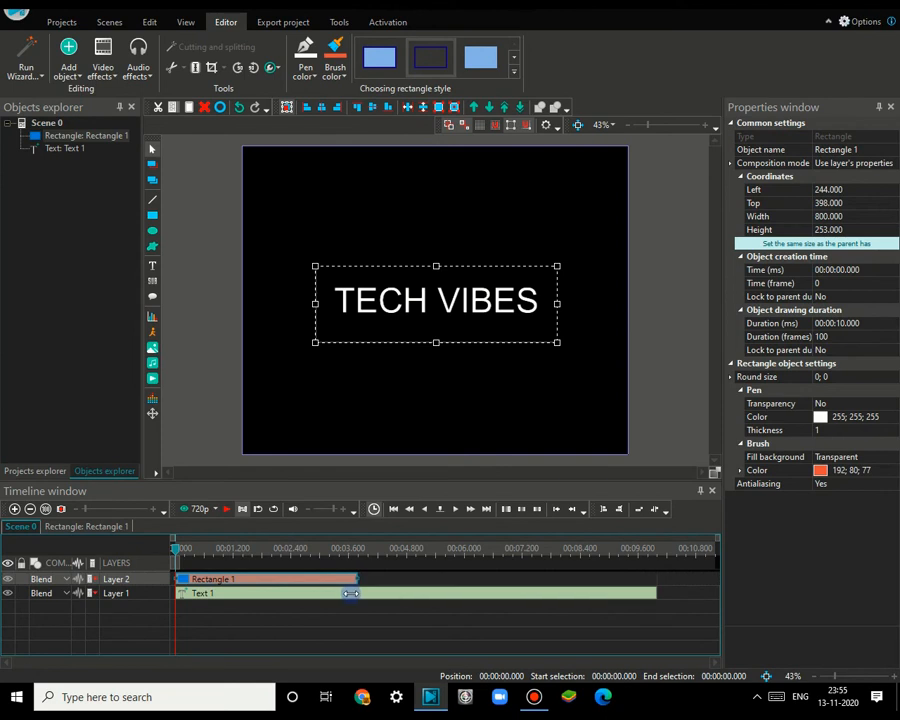
{"action": "left_click_drag", "start_coordinate": [652, 592], "coordinate": [589, 594]}
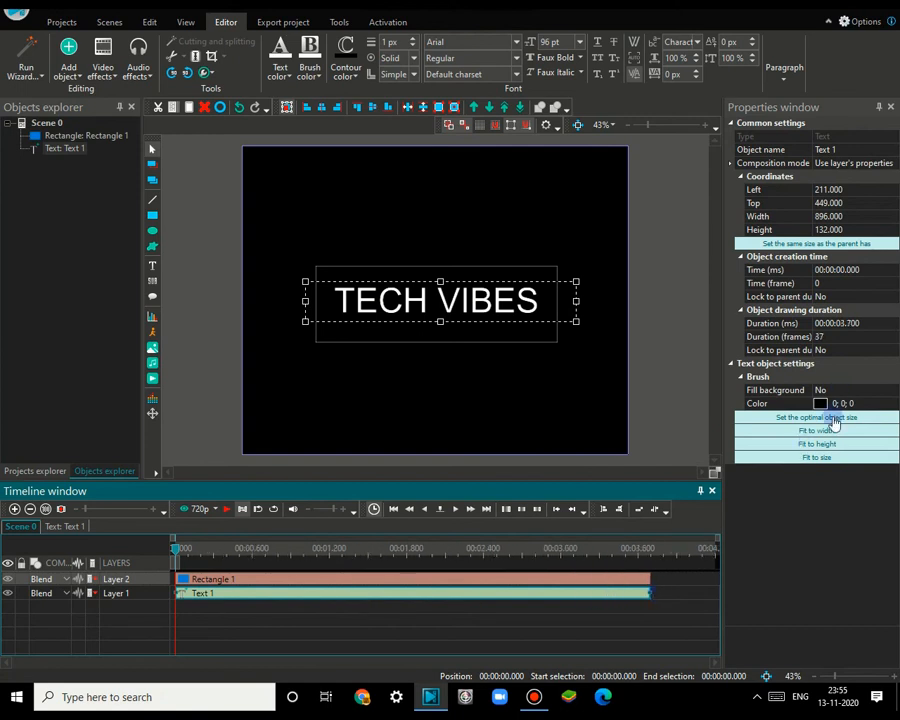
Set the rectangle's pen thickness to 10.
{"action": "left_click", "coordinate": [591, 580]}
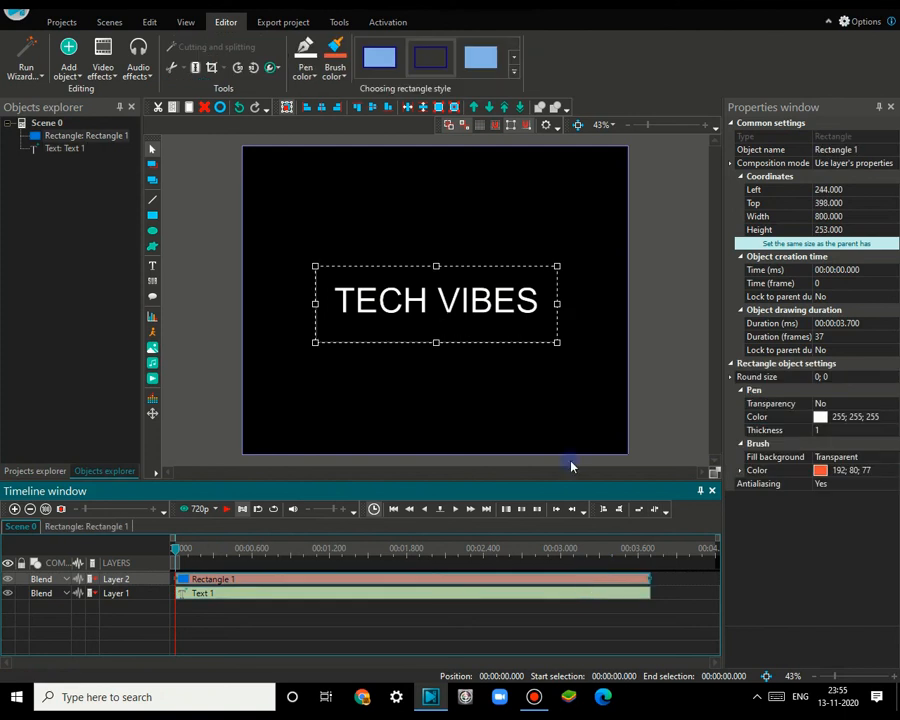
{"action": "left_click", "coordinate": [830, 430]}
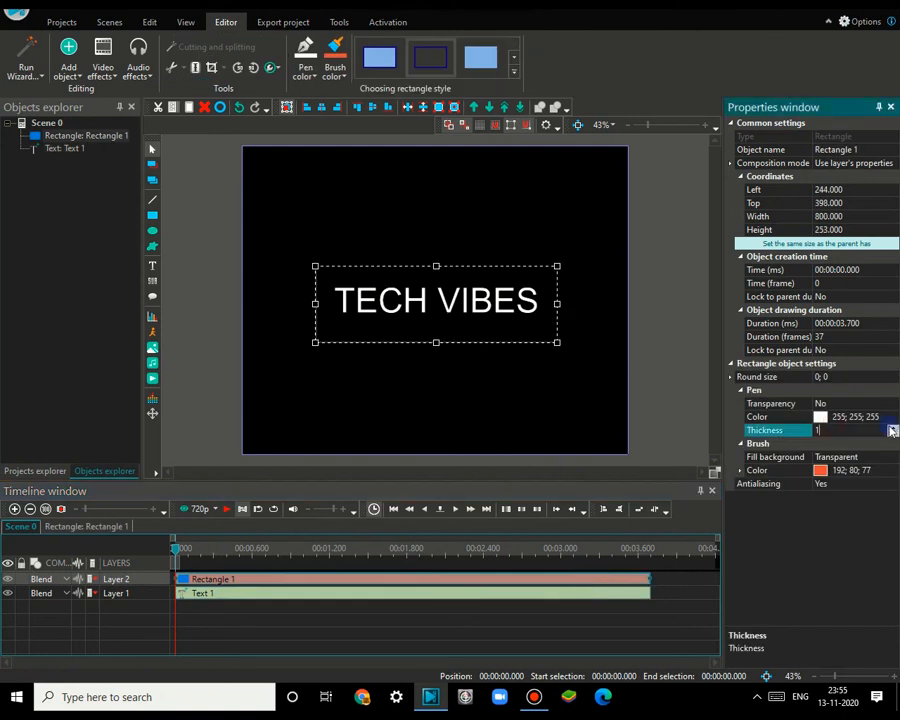
{"action": "left_click", "coordinate": [891, 427]}
{"action": "left_click", "coordinate": [891, 427]}
{"action": "left_click", "coordinate": [891, 427]}
{"action": "left_click", "coordinate": [891, 427]}
{"action": "left_click", "coordinate": [891, 427]}
{"action": "left_click", "coordinate": [891, 427]}
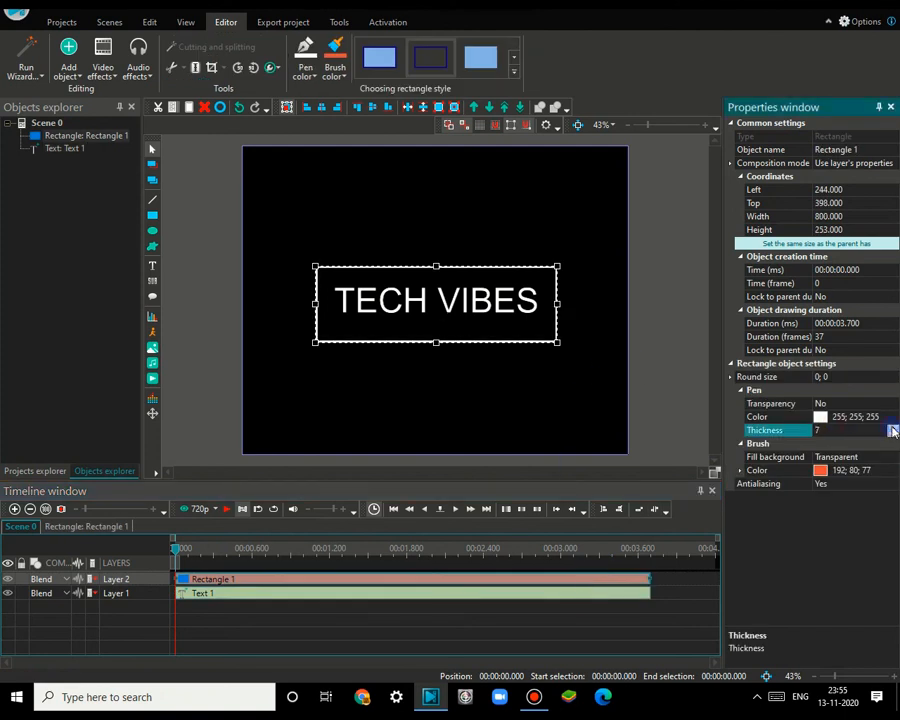
{"action": "left_click", "coordinate": [891, 427]}
{"action": "left_click", "coordinate": [891, 427]}
{"action": "left_click", "coordinate": [891, 427]}
{"action": "left_click", "coordinate": [891, 427]}
{"action": "left_click", "coordinate": [891, 427]}
{"action": "left_click", "coordinate": [891, 427]}
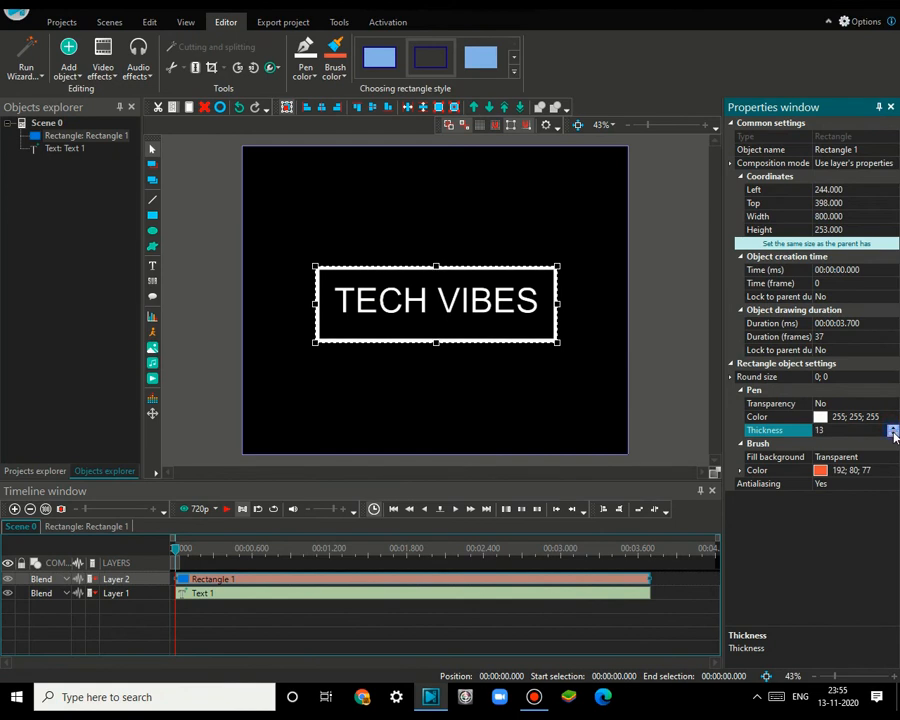
{"action": "left_click", "coordinate": [891, 434]}
{"action": "left_click", "coordinate": [891, 434]}
{"action": "left_click", "coordinate": [891, 434]}
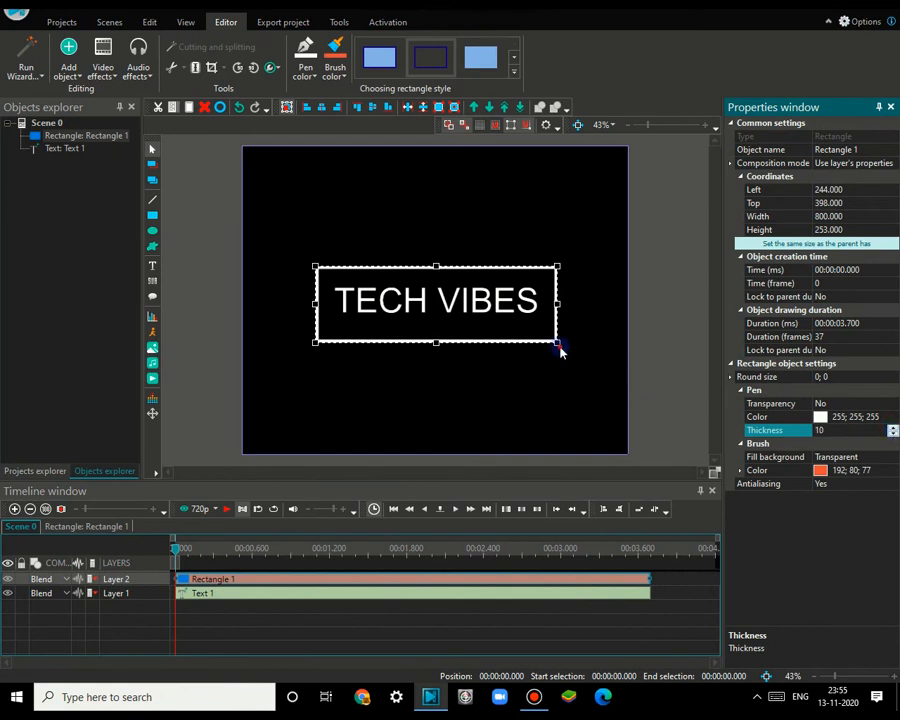
{"action": "left_click", "coordinate": [476, 349]}
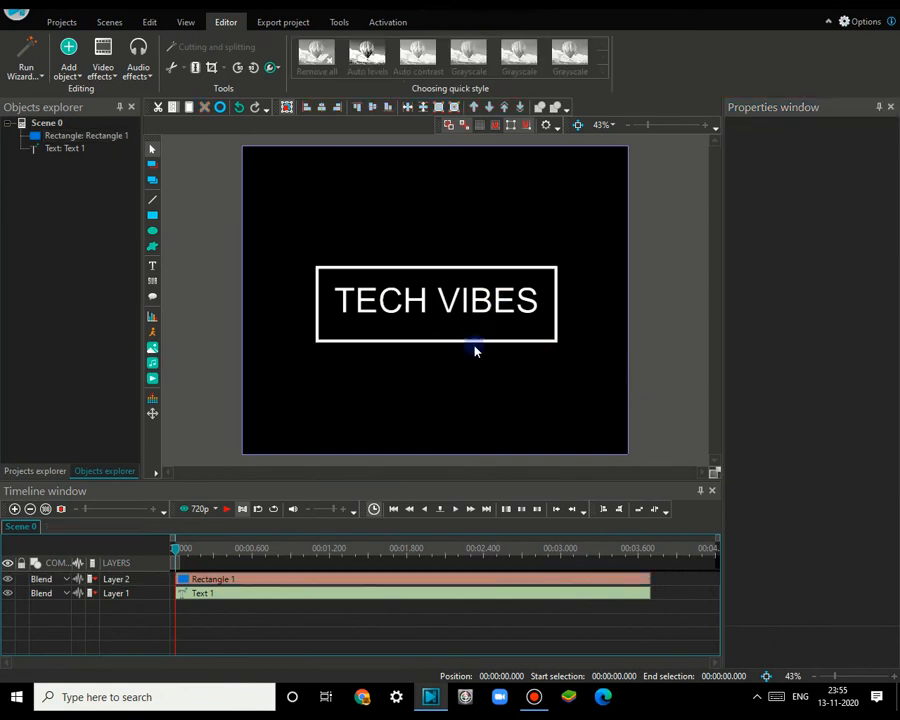
{"action": "left_click", "coordinate": [316, 580]}
{"action": "right_click", "coordinate": [316, 580]}
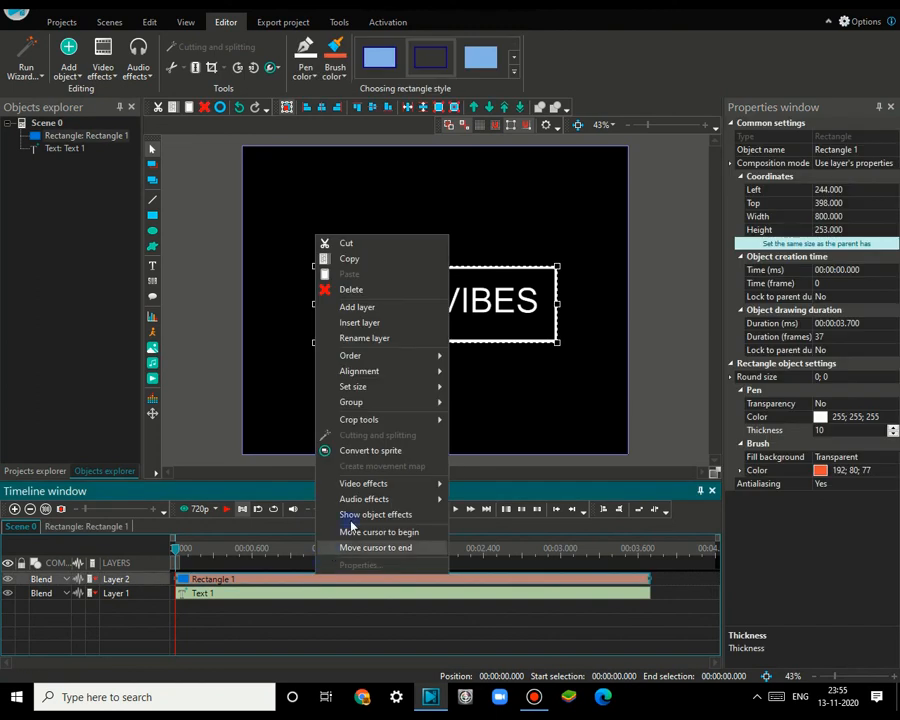
{"action": "mouse_move", "coordinate": [407, 486]}
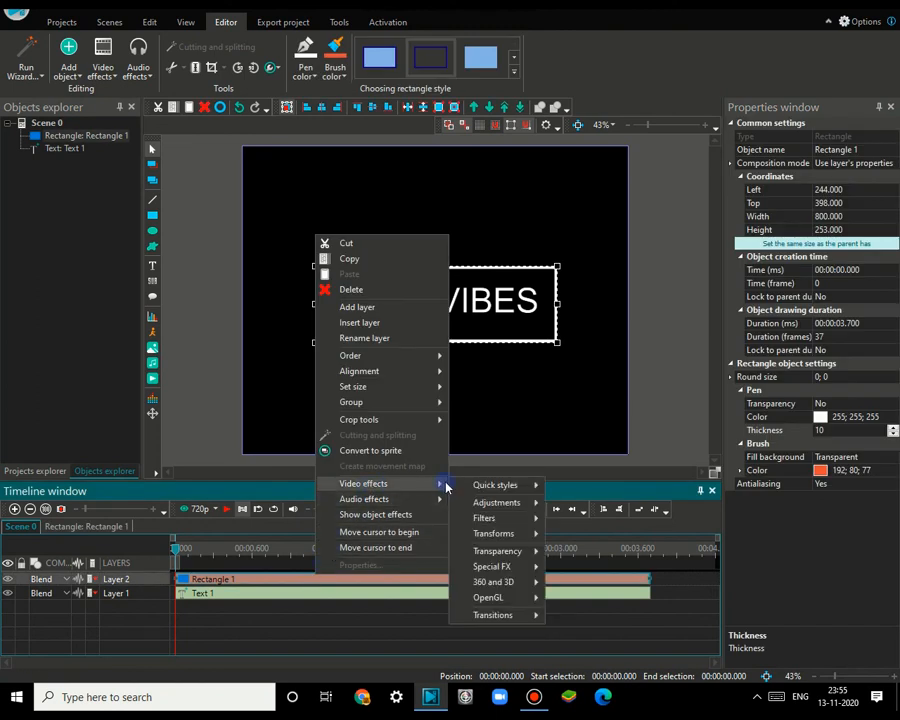
Add a Fade In transparency effect to the rectangle, positioned from the scene begin on a new layer.
{"action": "left_click", "coordinate": [278, 579]}
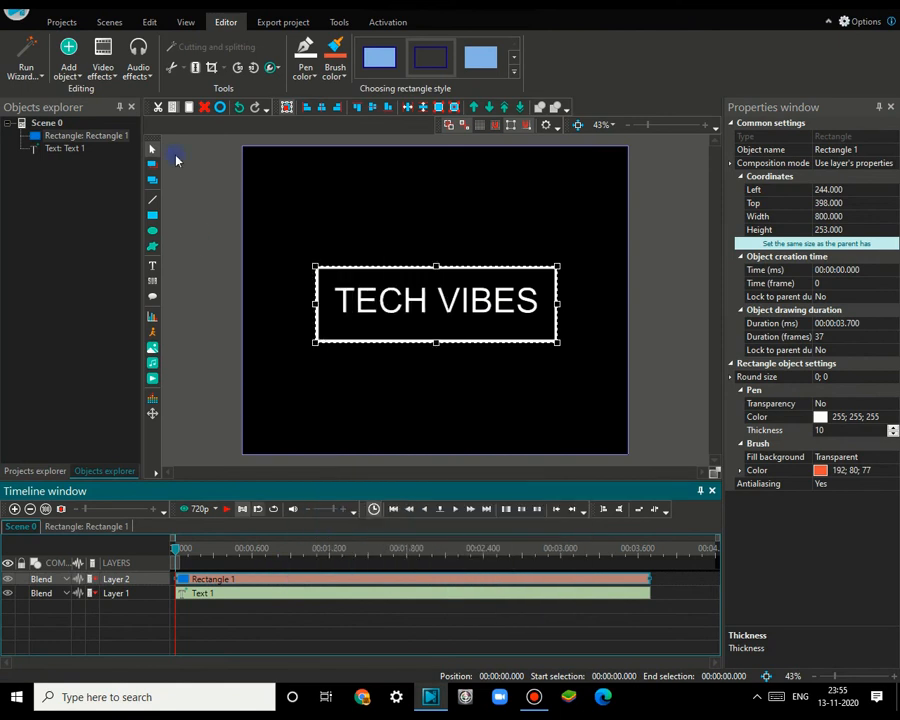
{"action": "left_click", "coordinate": [102, 70]}
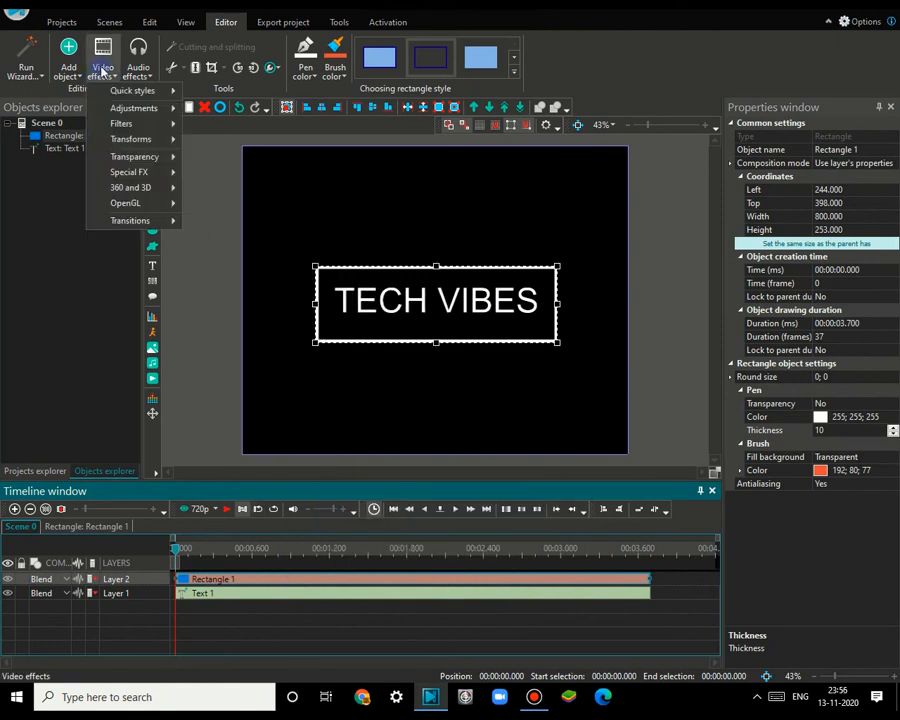
{"action": "mouse_move", "coordinate": [106, 162]}
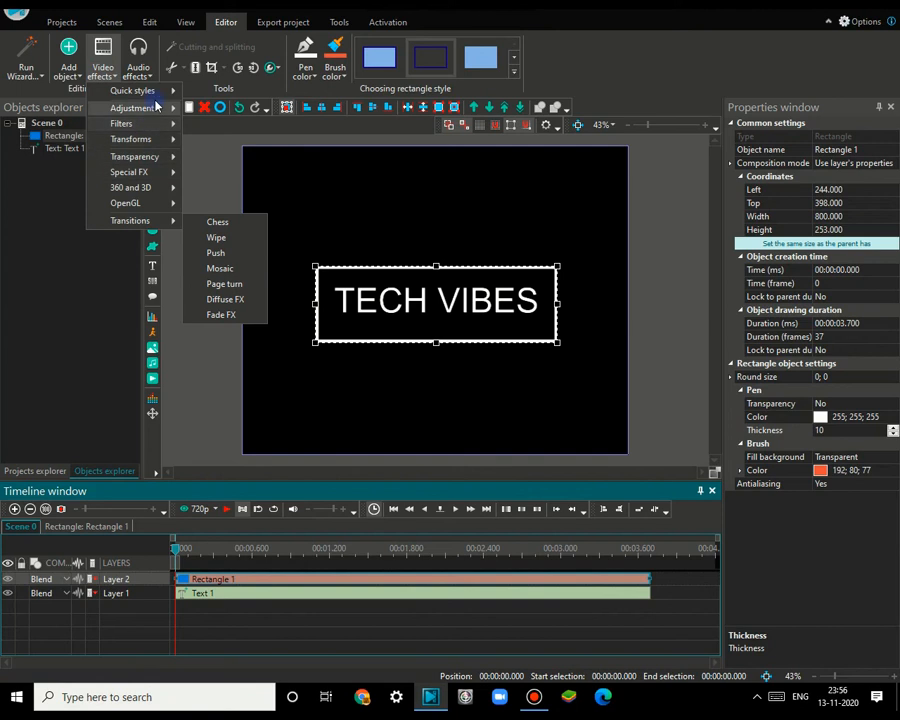
{"action": "mouse_move", "coordinate": [168, 162]}
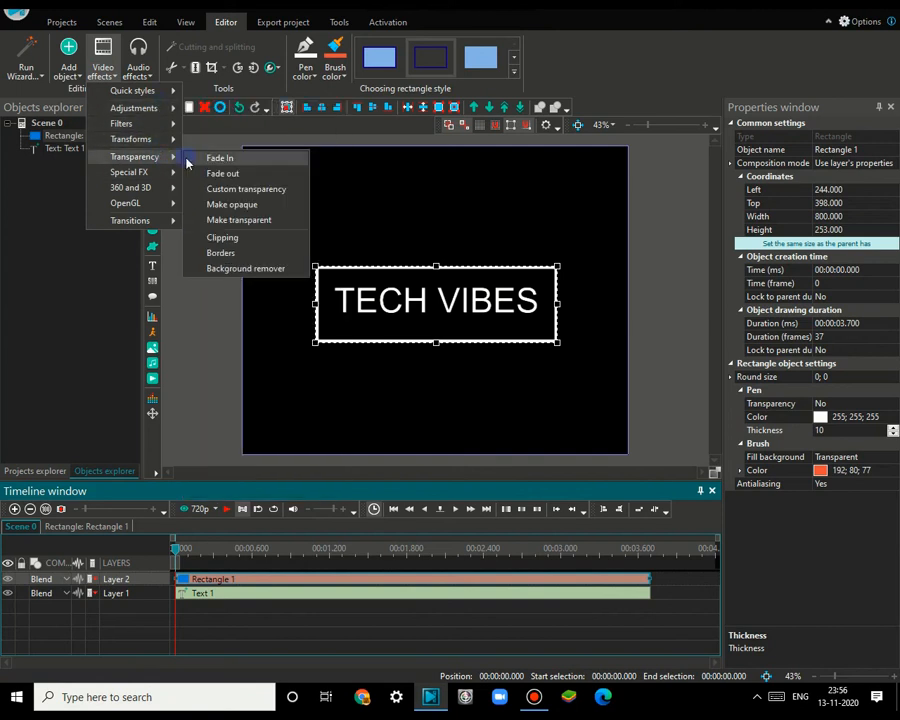
{"action": "left_click", "coordinate": [210, 160]}
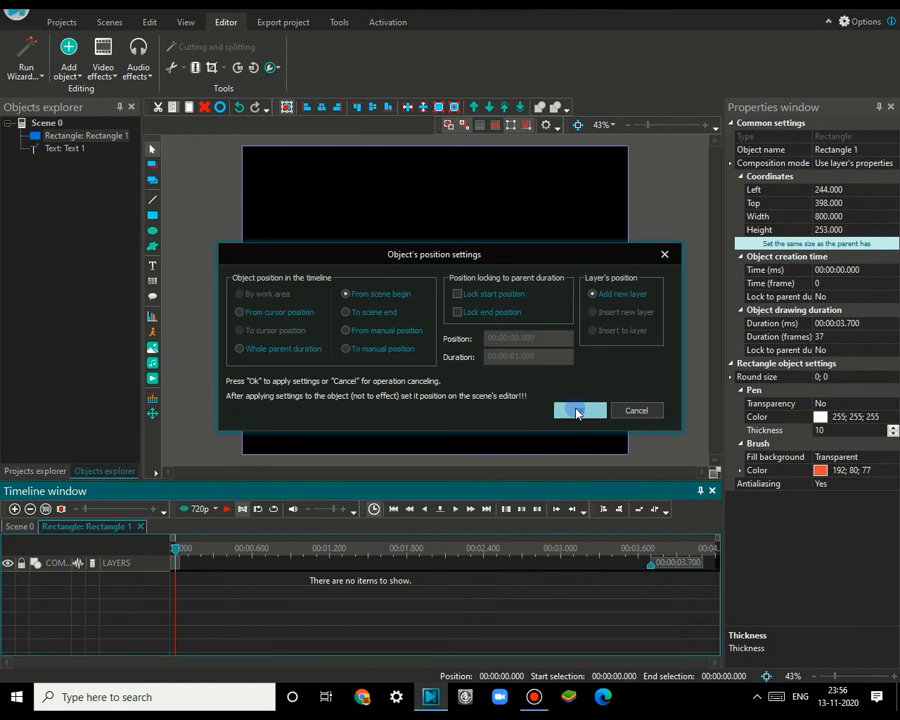
{"action": "key", "text": "Return"}
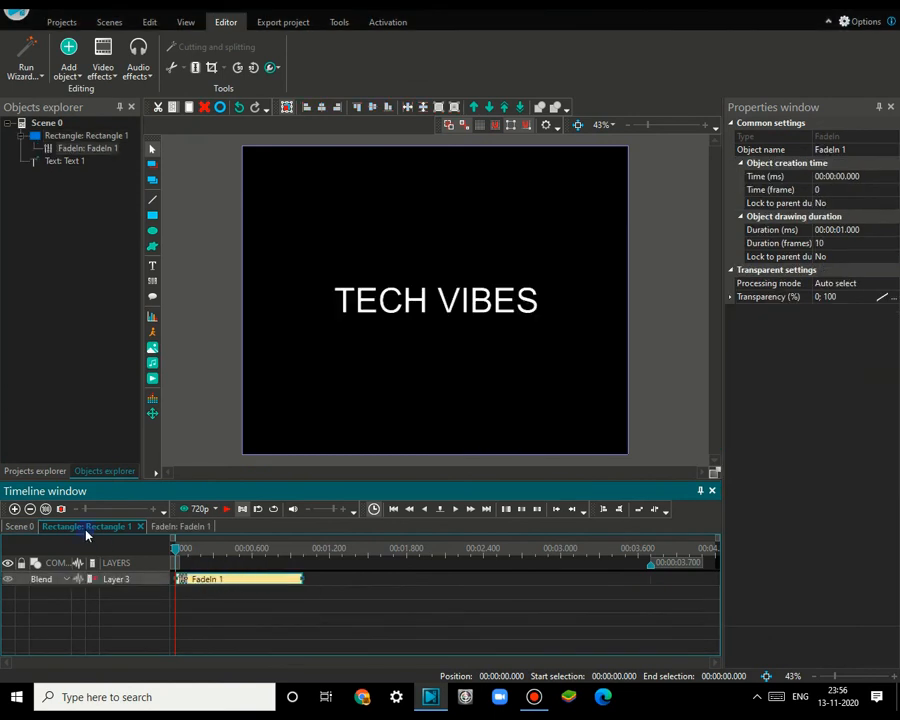
Add a Wipe transition to the rectangle, positioned to the scene end on an inserted new layer.
{"action": "left_click", "coordinate": [14, 527]}
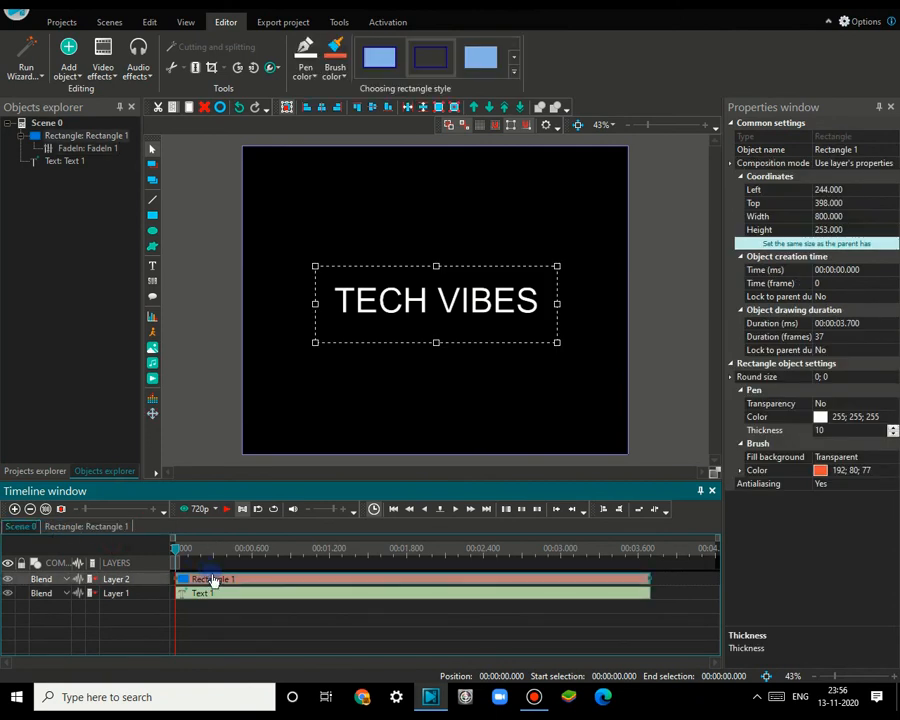
{"action": "left_click", "coordinate": [103, 66]}
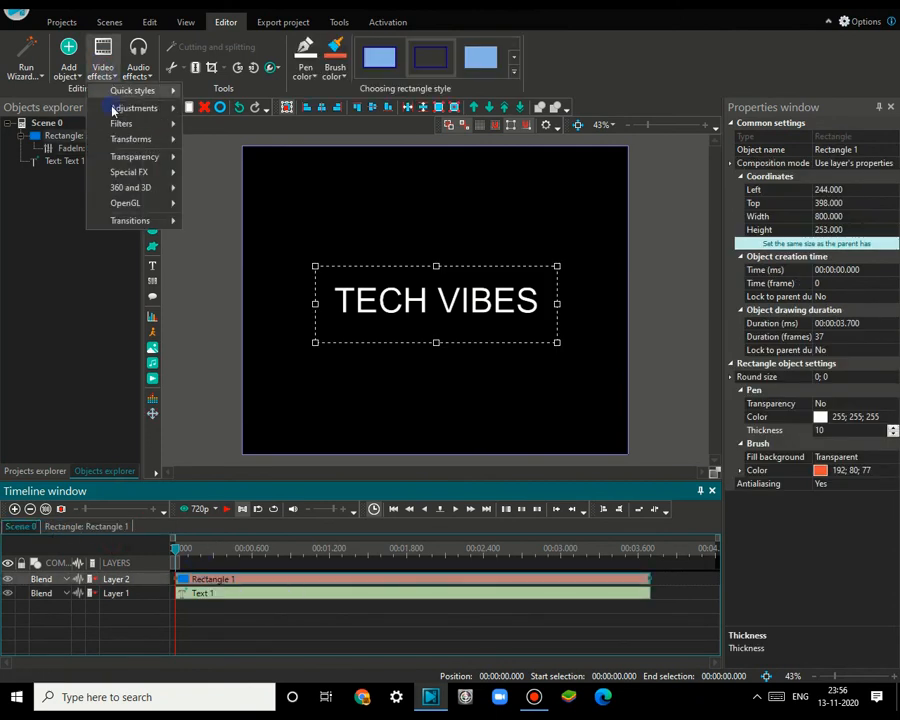
{"action": "mouse_move", "coordinate": [142, 163]}
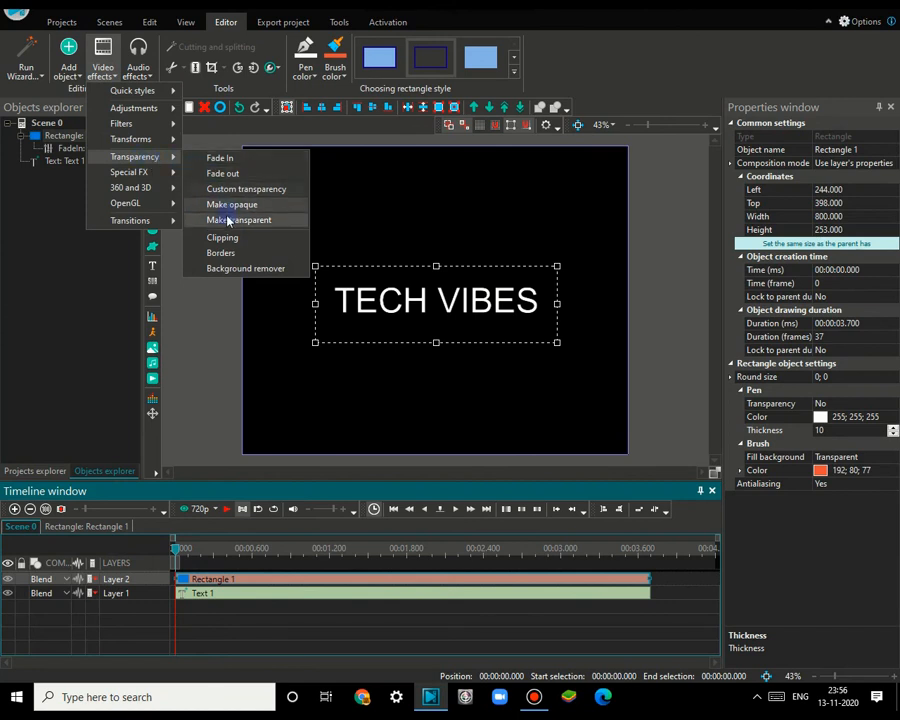
{"action": "mouse_move", "coordinate": [175, 222]}
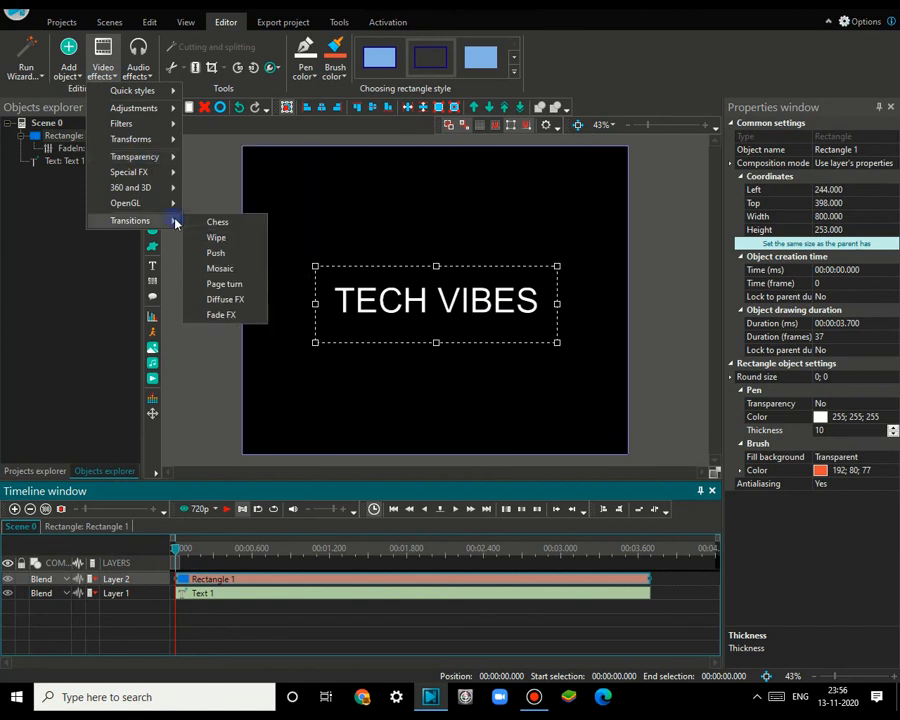
{"action": "left_click", "coordinate": [227, 243]}
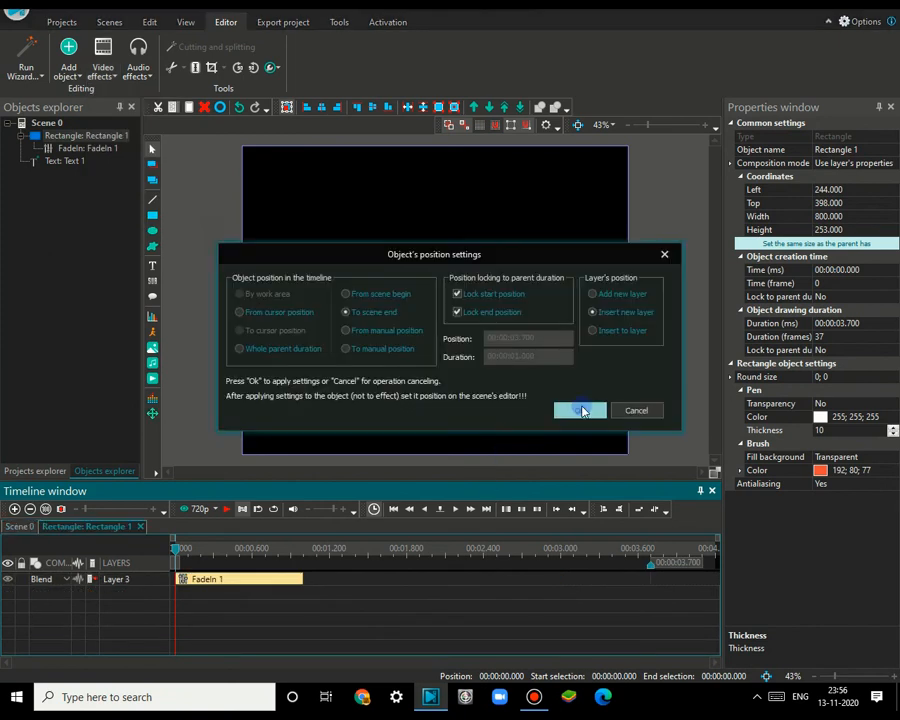
{"action": "left_click", "coordinate": [572, 409]}
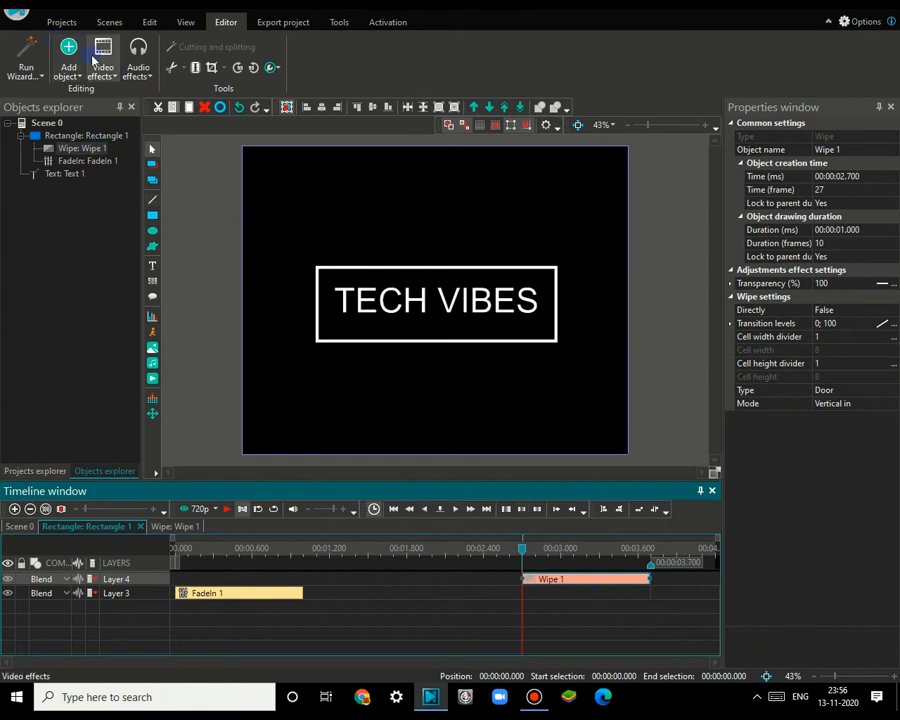
Add a Fade out transparency effect to the rectangle, positioned to the scene end with start and end positions locked.
{"action": "left_click", "coordinate": [21, 527]}
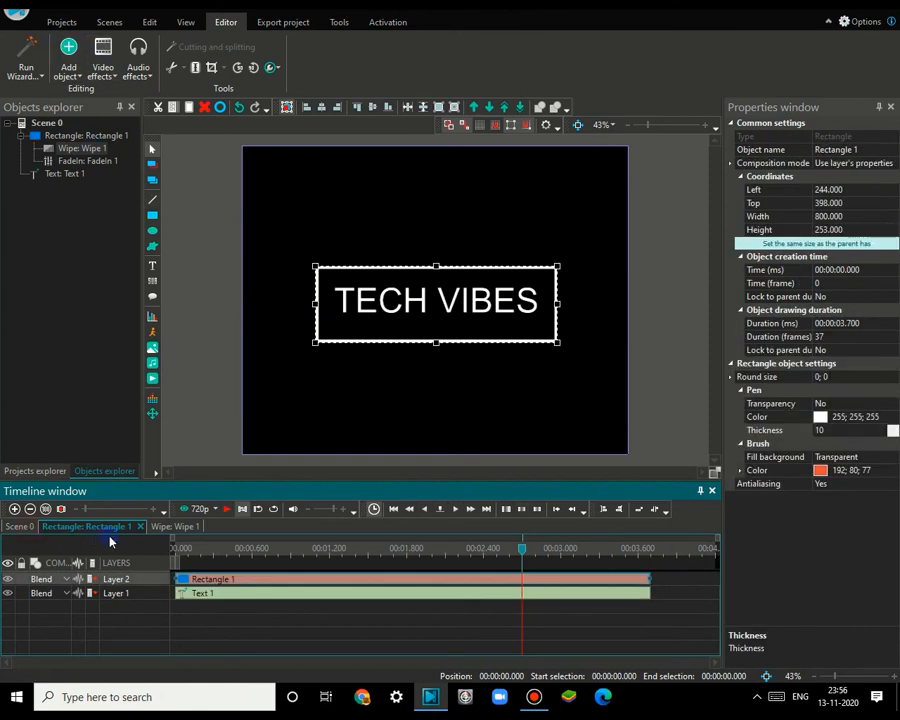
{"action": "left_click", "coordinate": [91, 70]}
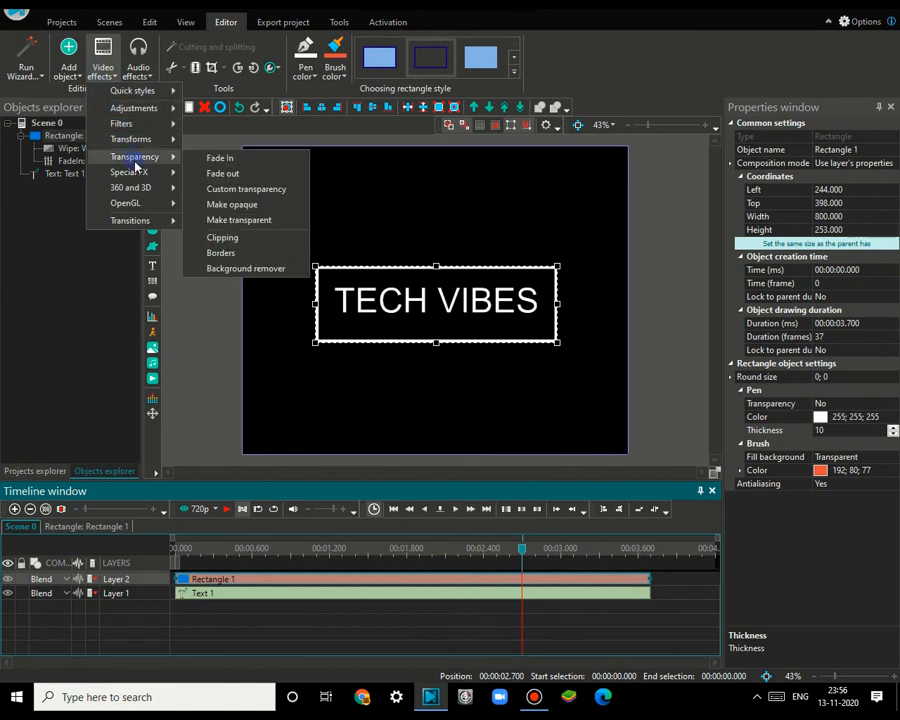
{"action": "left_click", "coordinate": [222, 173]}
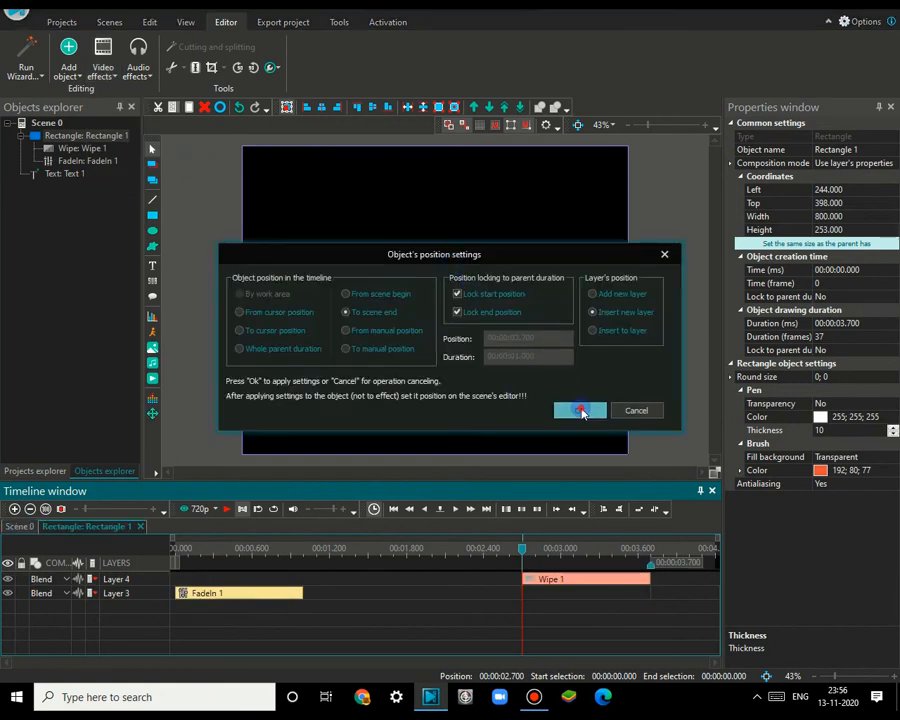
{"action": "left_click", "coordinate": [580, 410]}
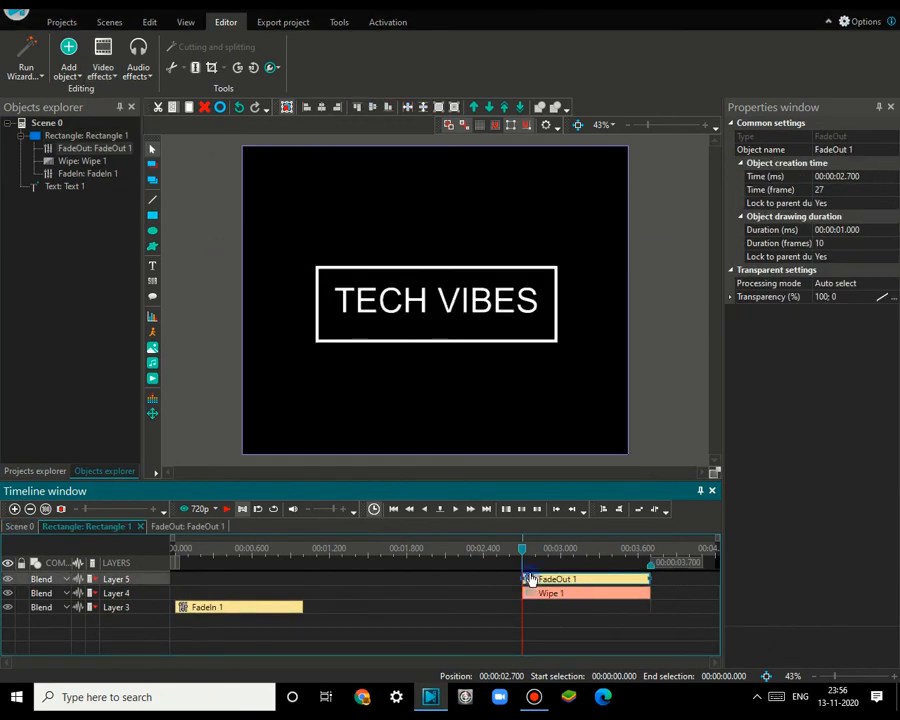
Return the playhead to the start and preview the rectangle's fade and wipe effects.
{"action": "left_click", "coordinate": [174, 541]}
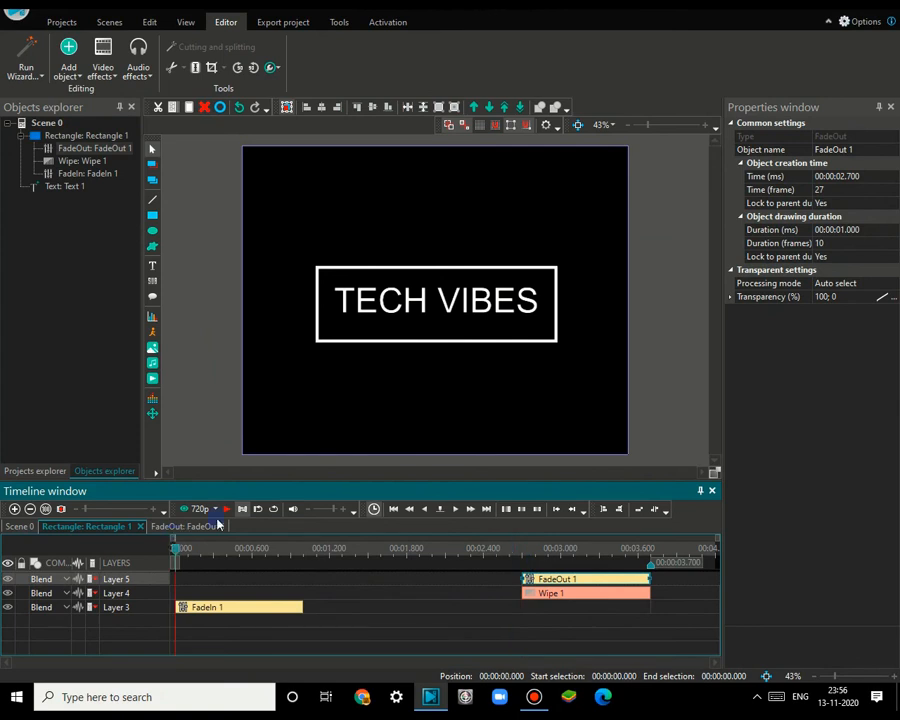
{"action": "left_click", "coordinate": [226, 510]}
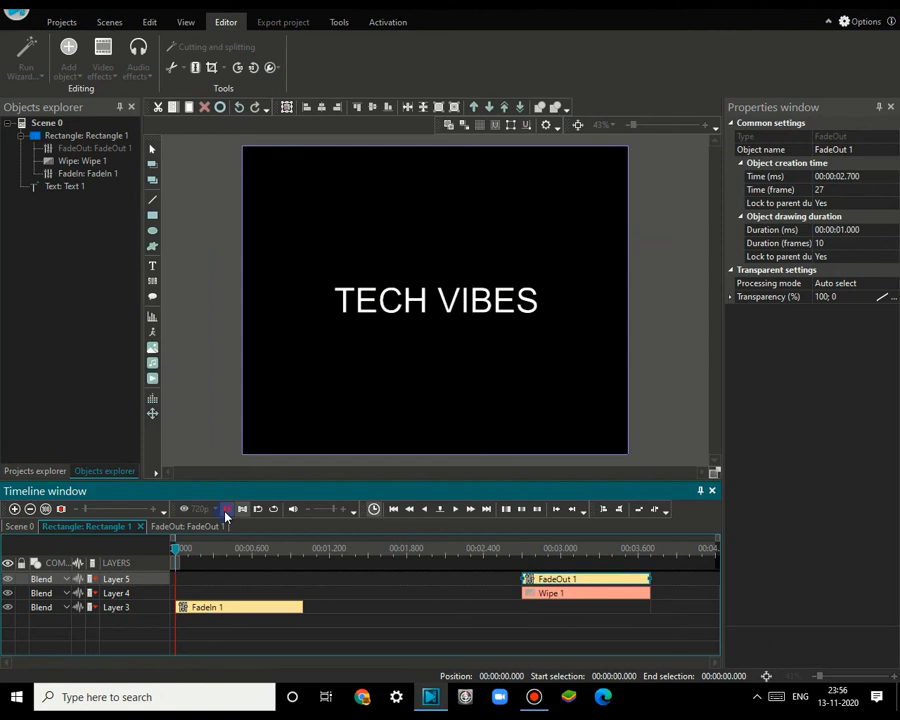
{"action": "left_click", "coordinate": [226, 511]}
{"action": "left_click", "coordinate": [226, 511]}
{"action": "left_click", "coordinate": [226, 511]}
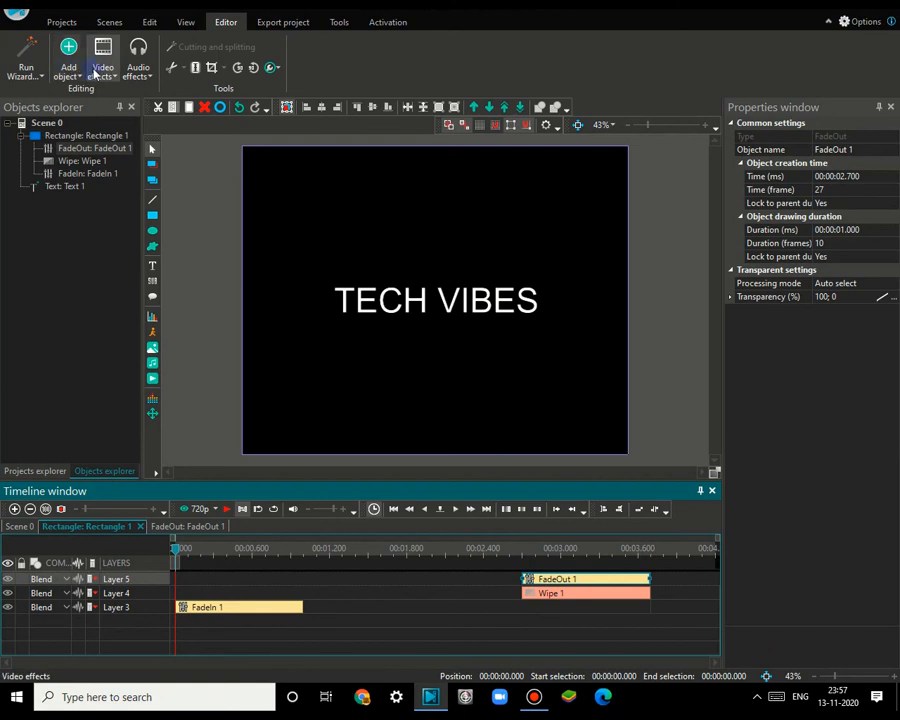
Add a Fire effect over the rectangle's whole duration and move its fade-in effect onto the fade-out's layer.
{"action": "left_click", "coordinate": [80, 530]}
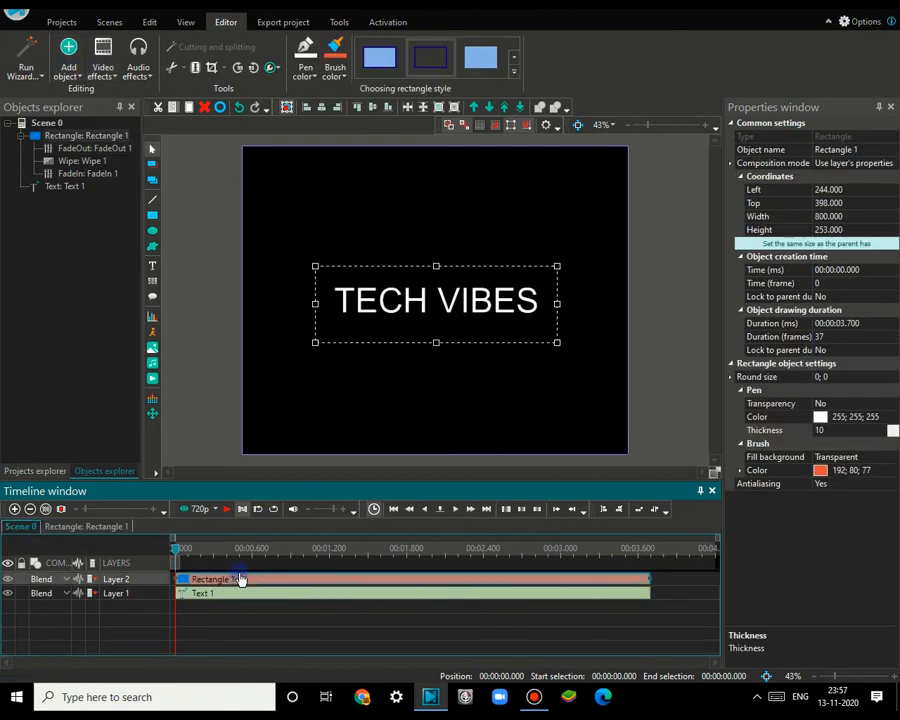
{"action": "left_click", "coordinate": [102, 62]}
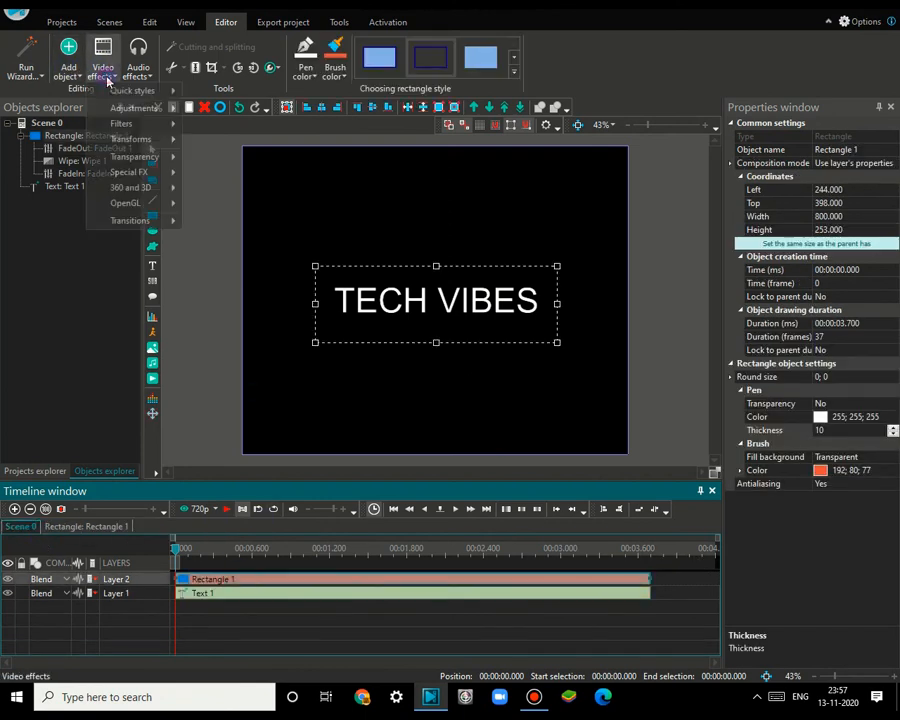
{"action": "mouse_move", "coordinate": [132, 178]}
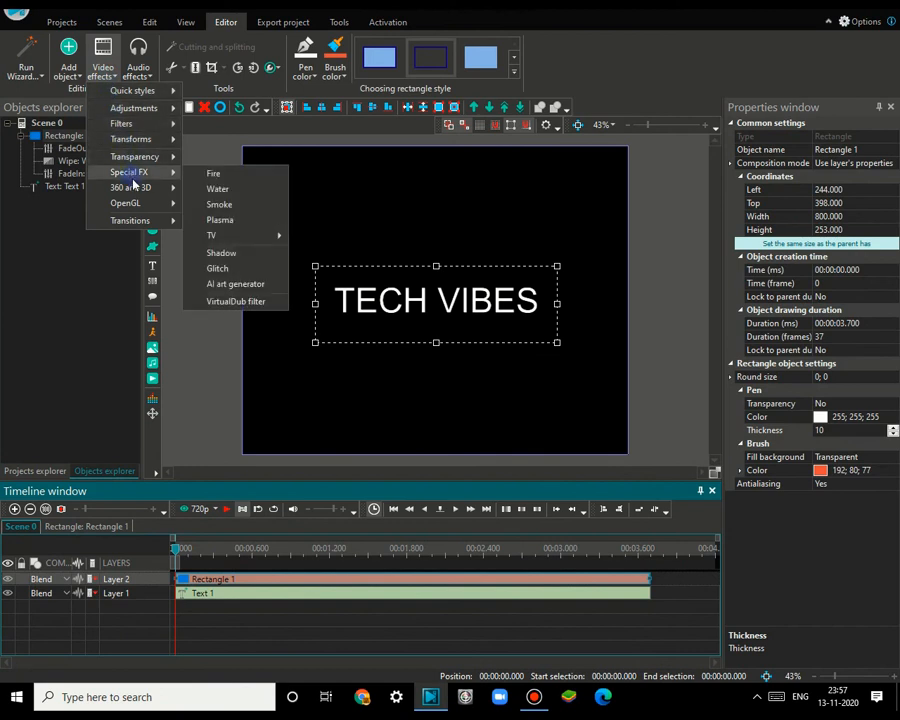
{"action": "left_click", "coordinate": [223, 176]}
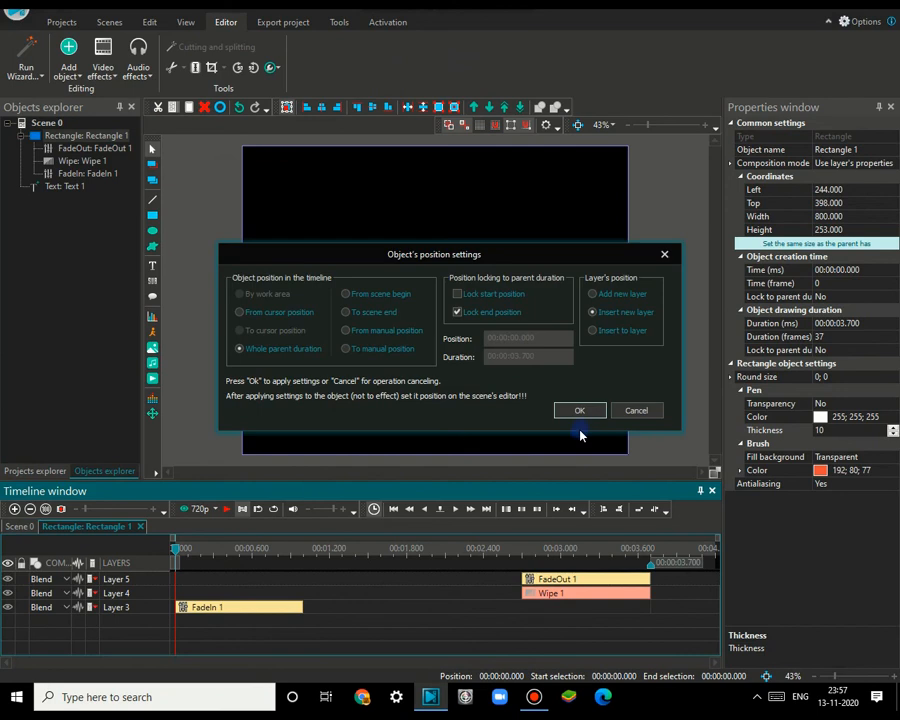
{"action": "key", "text": "Return"}
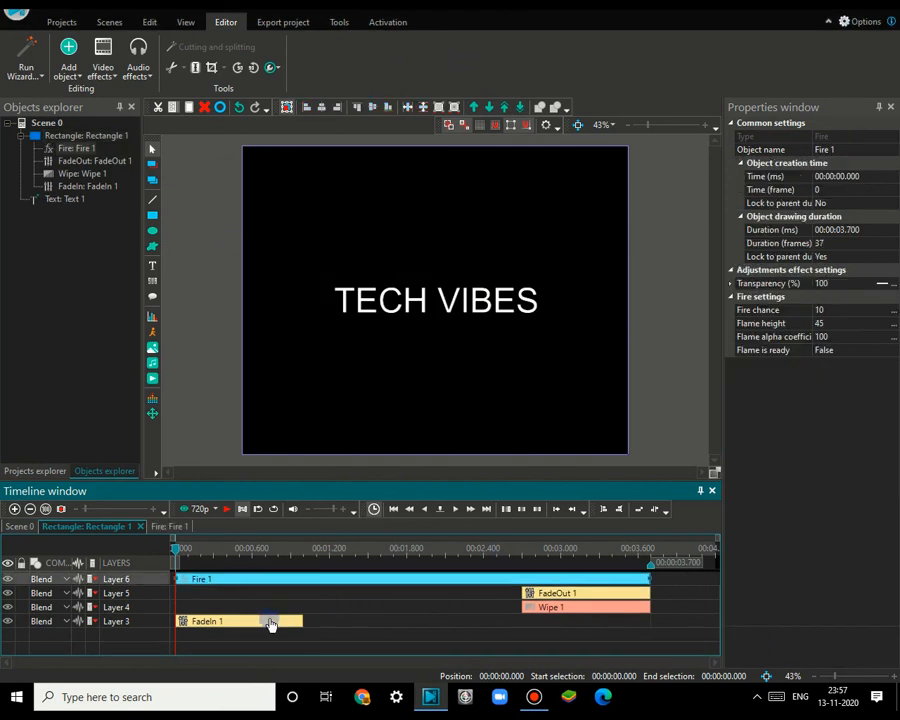
{"action": "left_click", "coordinate": [250, 616]}
{"action": "left_click_drag", "start_coordinate": [249, 598], "coordinate": [294, 592]}
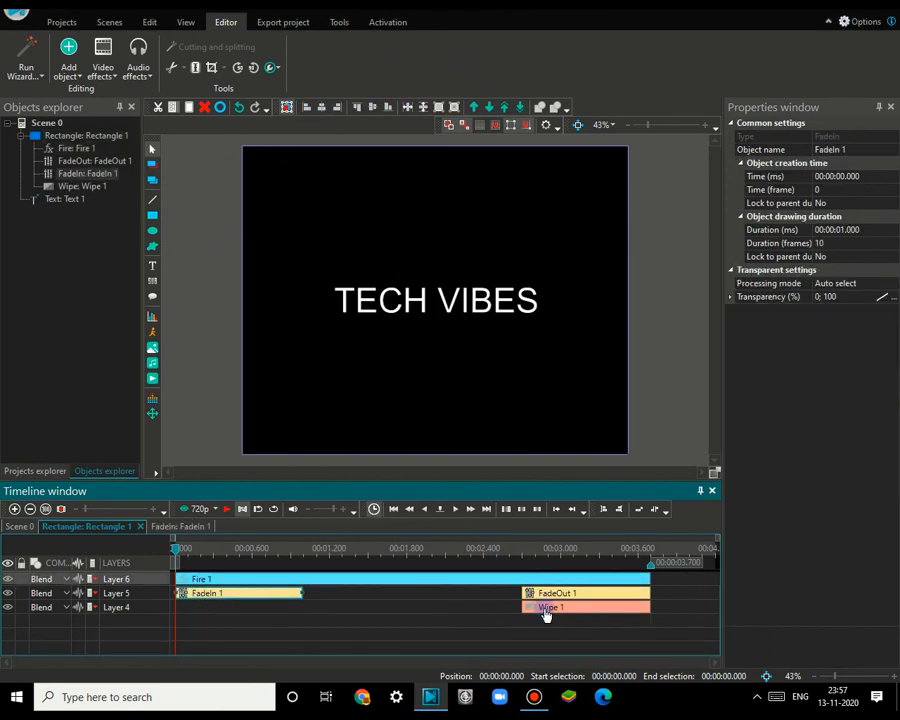
Preview the rectangle's effects, then check the scene's animation at several points up to 3.7 s and return to the start.
{"action": "left_click", "coordinate": [227, 512]}
{"action": "left_click", "coordinate": [224, 515]}
{"action": "left_click", "coordinate": [18, 527]}
{"action": "left_click", "coordinate": [390, 578]}
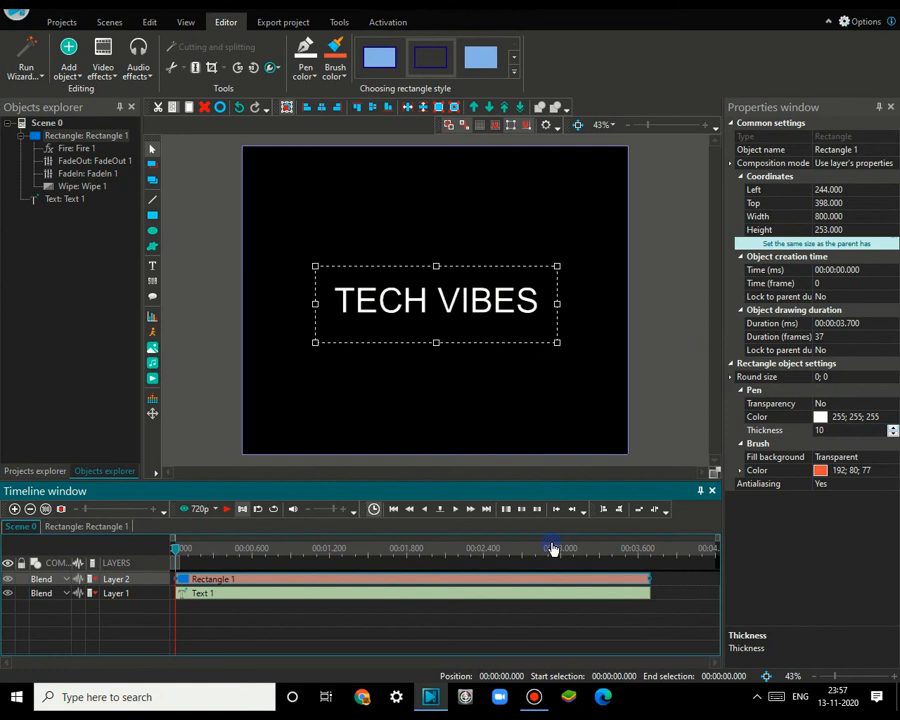
{"action": "left_click", "coordinate": [92, 526]}
{"action": "left_click", "coordinate": [18, 526]}
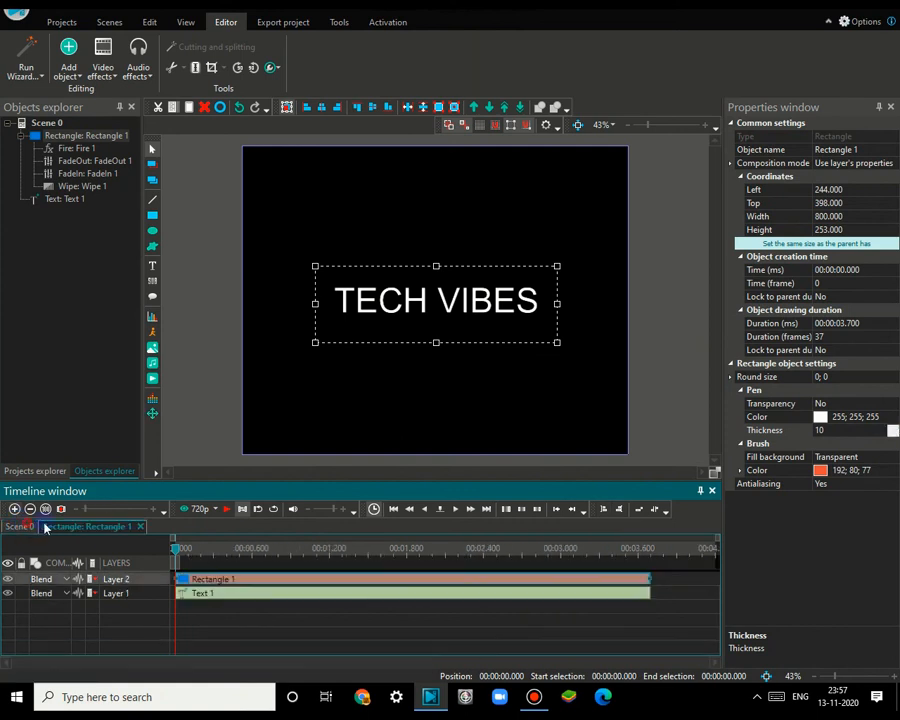
{"action": "left_click_drag", "start_coordinate": [328, 568], "coordinate": [318, 565]}
{"action": "left_click", "coordinate": [508, 558]}
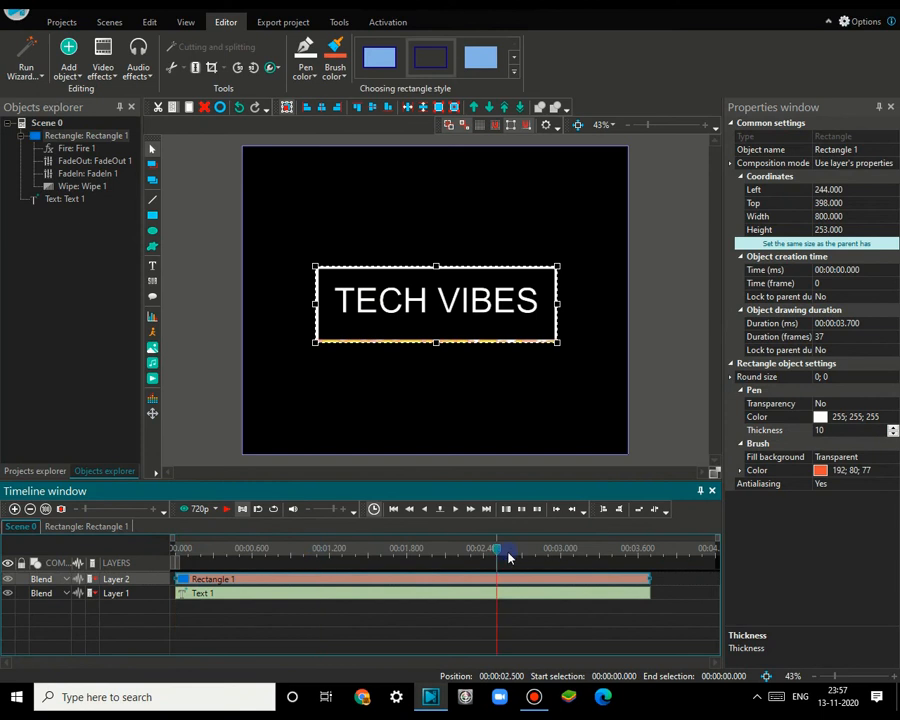
{"action": "left_click", "coordinate": [655, 555]}
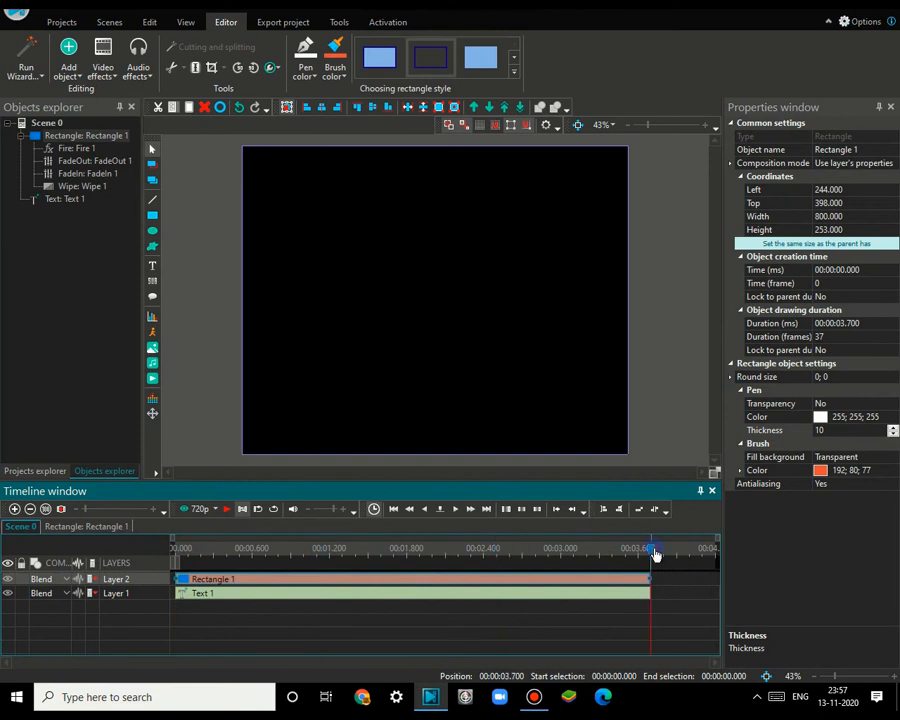
{"action": "left_click", "coordinate": [637, 552]}
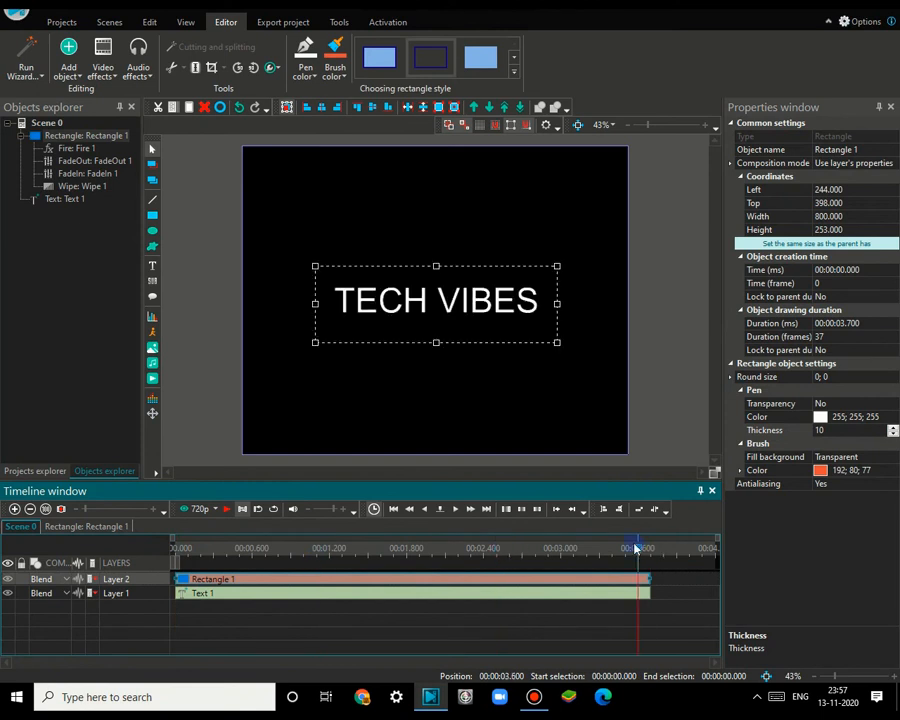
{"action": "left_click", "coordinate": [626, 552]}
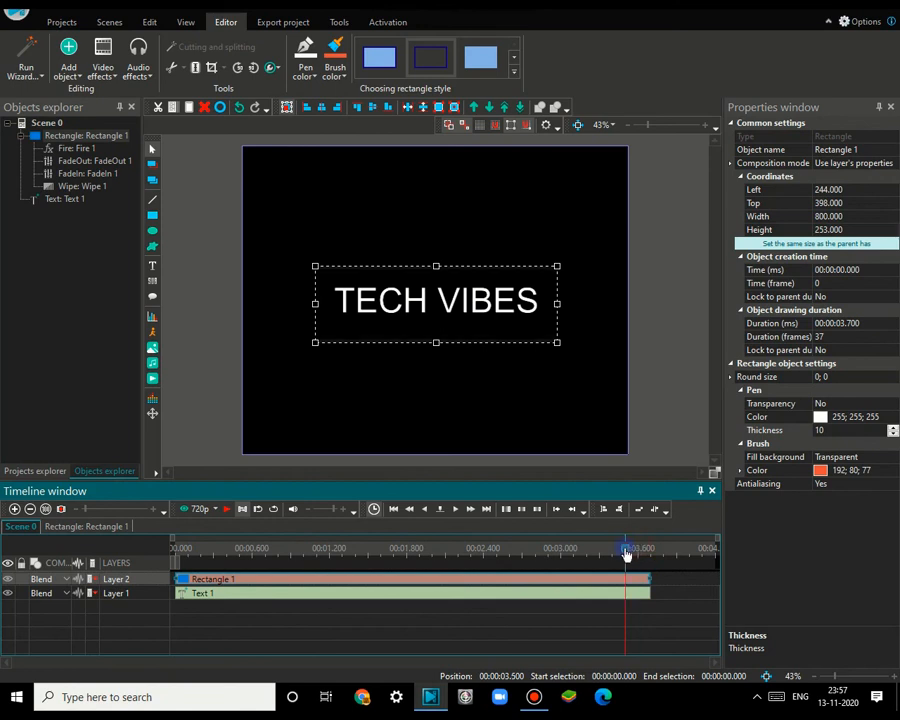
{"action": "left_click", "coordinate": [175, 552]}
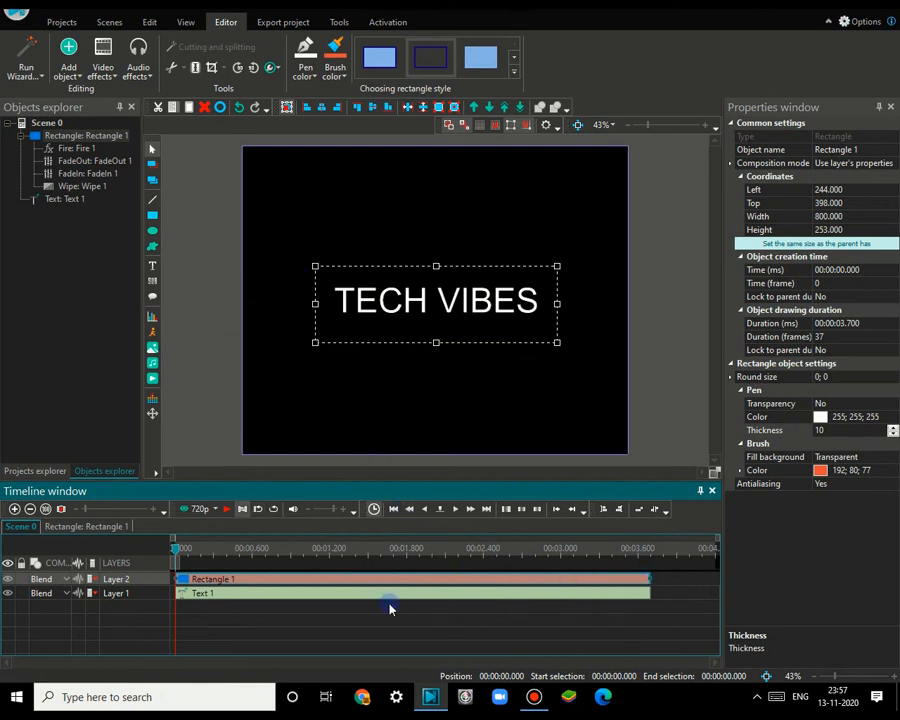
{"action": "left_click", "coordinate": [233, 697]}
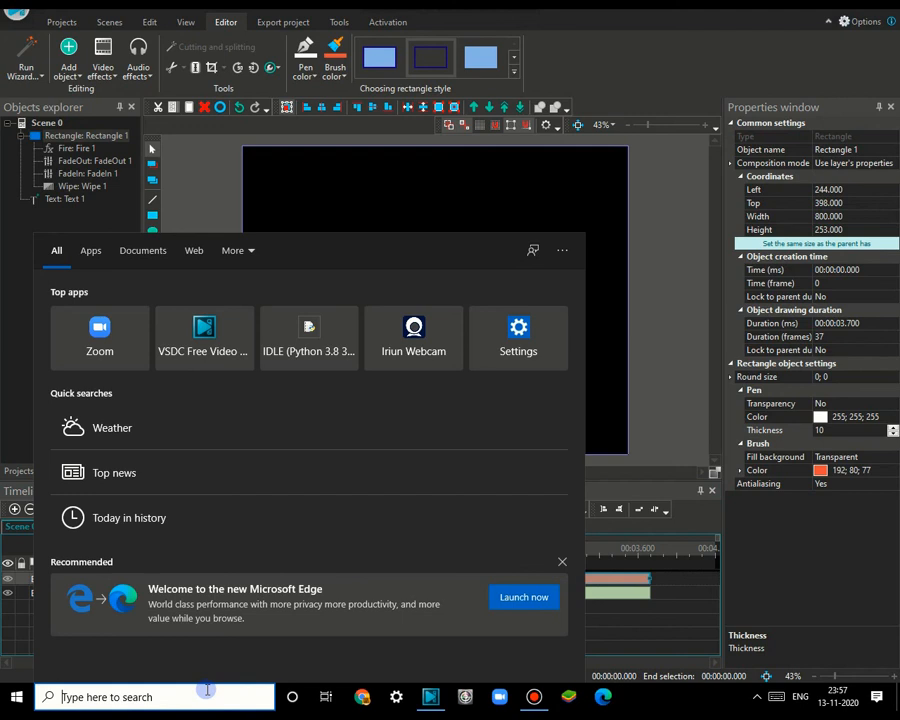
{"action": "type", "text": "LIVE "}
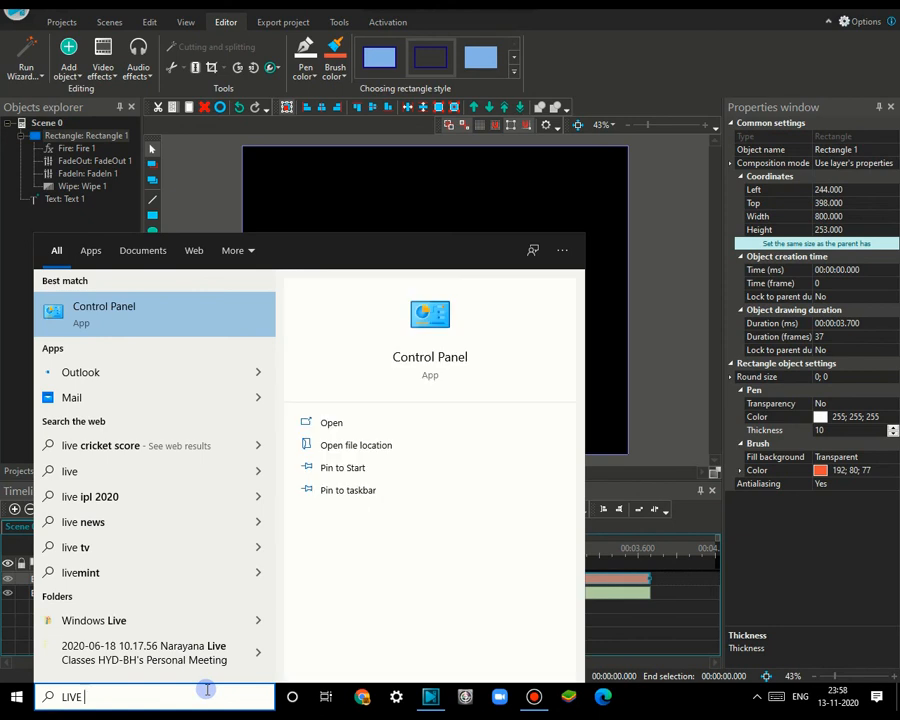
{"action": "type", "text": "WA"}
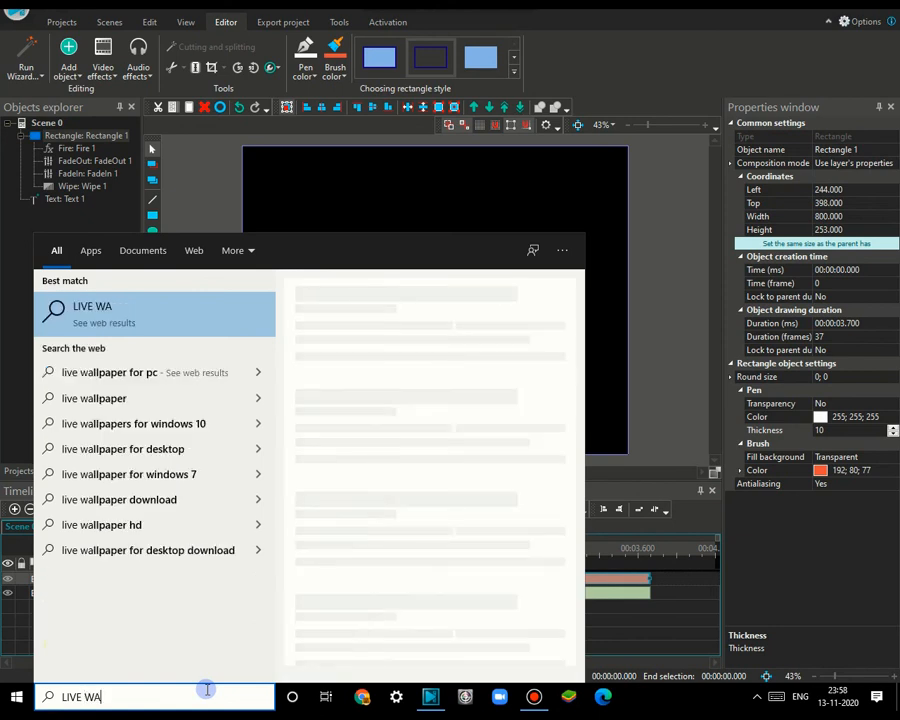
{"action": "type", "text": "LL"}
{"action": "key", "text": "BackSpace"}
{"action": "key", "text": "BackSpace"}
{"action": "key", "text": "BackSpace"}
{"action": "key", "text": "BackSpace"}
{"action": "key", "text": "BackSpace"}
{"action": "key", "text": "BackSpace"}
{"action": "key", "text": "BackSpace"}
{"action": "key", "text": "BackSpace"}
{"action": "key", "text": "BackSpace"}
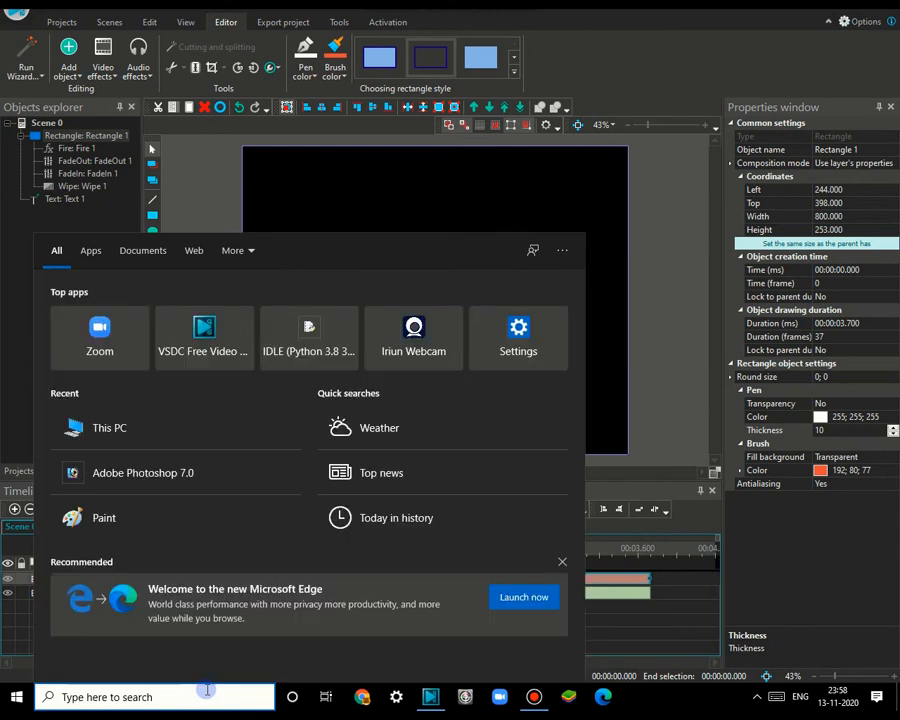
Open This PC, go to the Downloads folder and select the mylivewallpapers.com-Neon-Skyline MP4 video.
{"action": "left_click", "coordinate": [151, 426]}
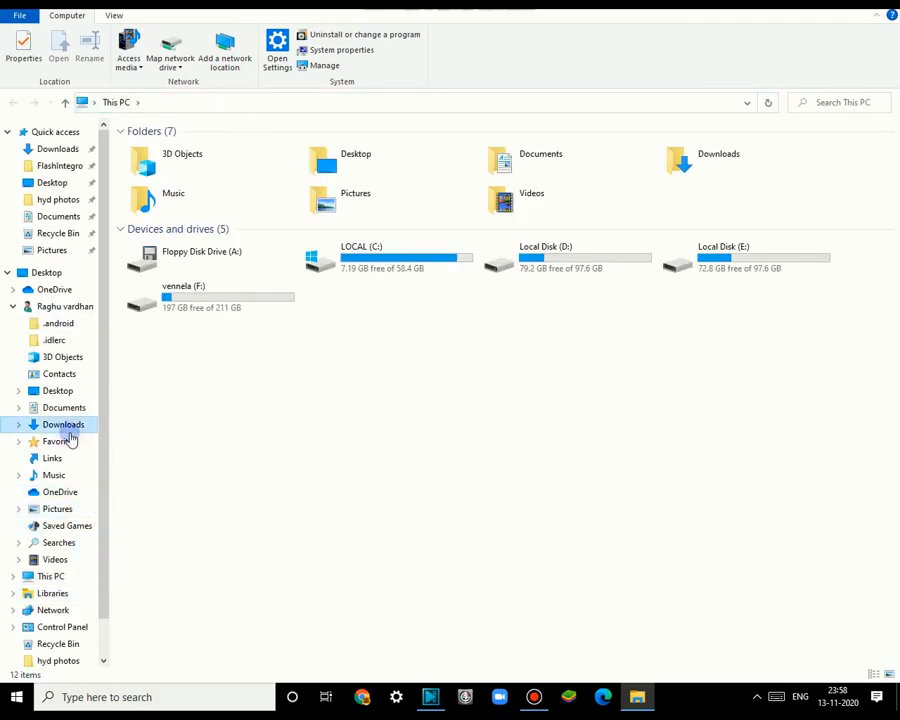
{"action": "left_click", "coordinate": [68, 427]}
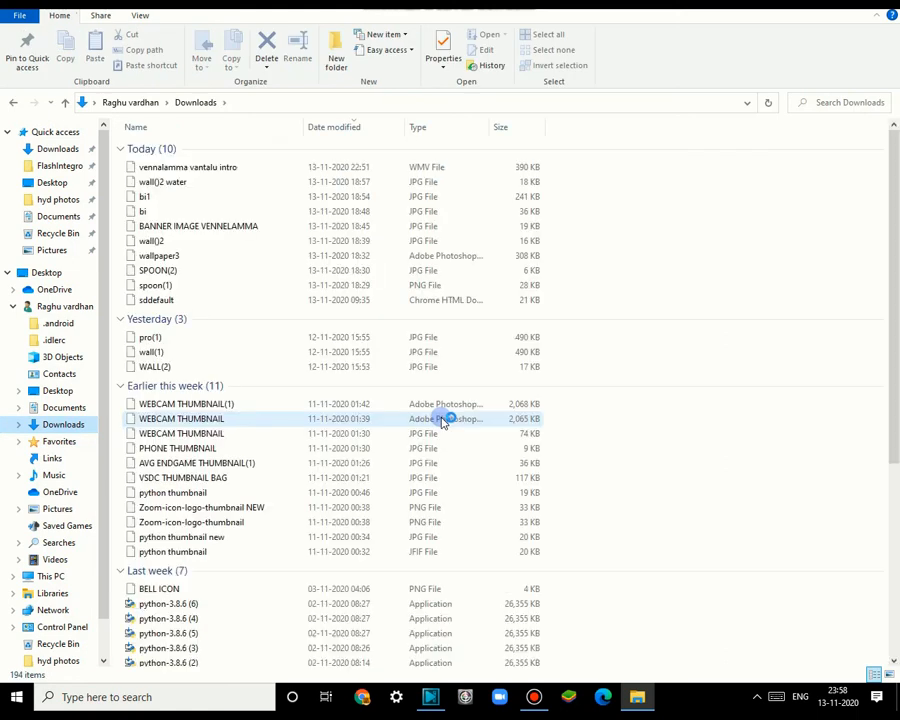
{"action": "scroll", "coordinate": [442, 421], "scroll_direction": "down", "scroll_amount": 7}
{"action": "scroll", "coordinate": [442, 421], "scroll_direction": "down", "scroll_amount": 10}
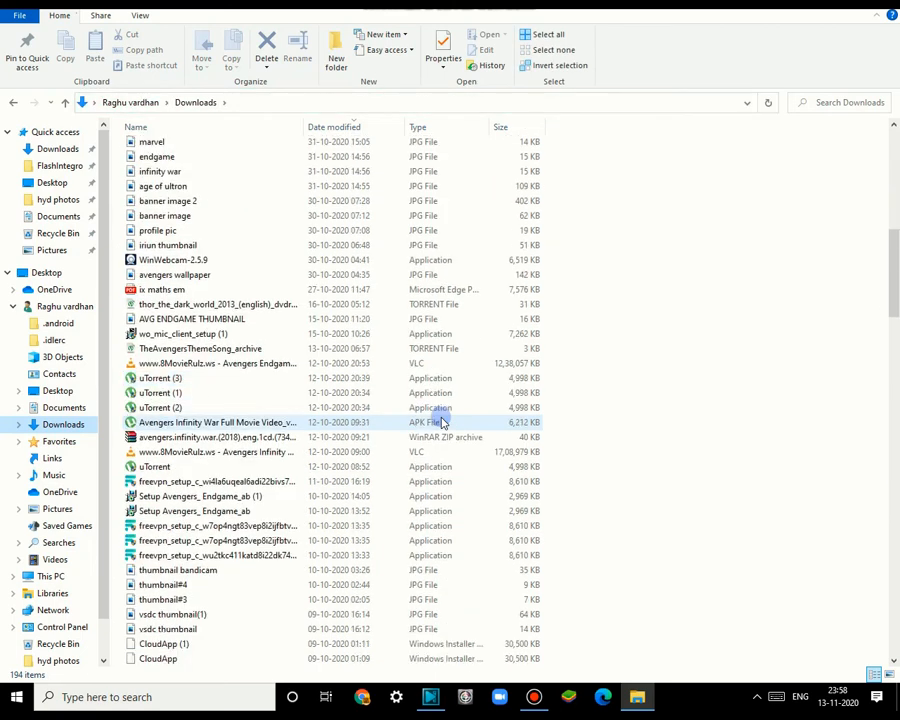
{"action": "scroll", "coordinate": [442, 421], "scroll_direction": "down", "scroll_amount": 5}
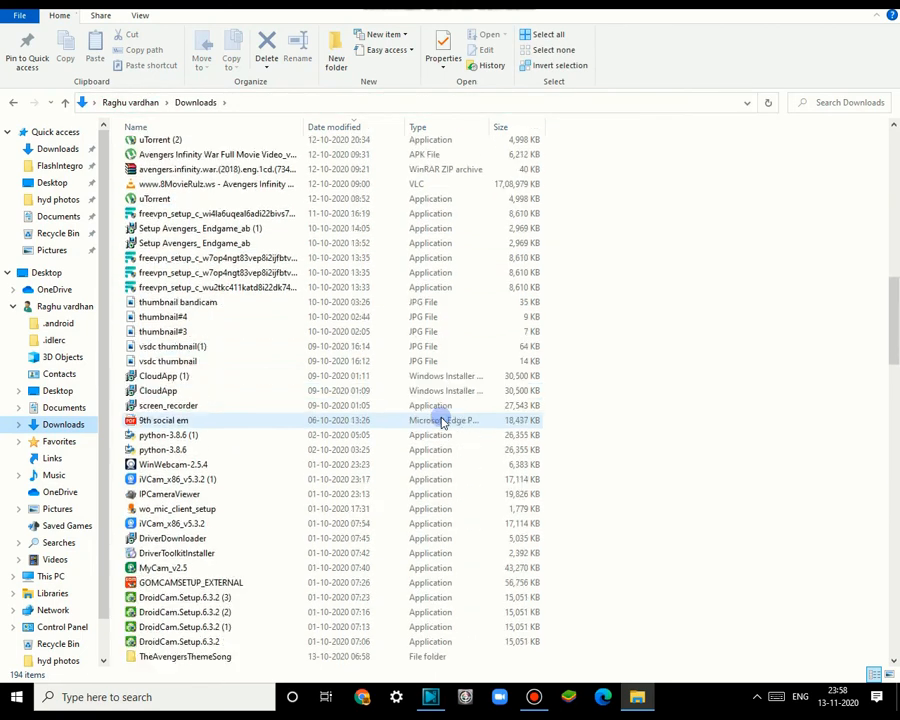
{"action": "scroll", "coordinate": [442, 421], "scroll_direction": "down", "scroll_amount": 4}
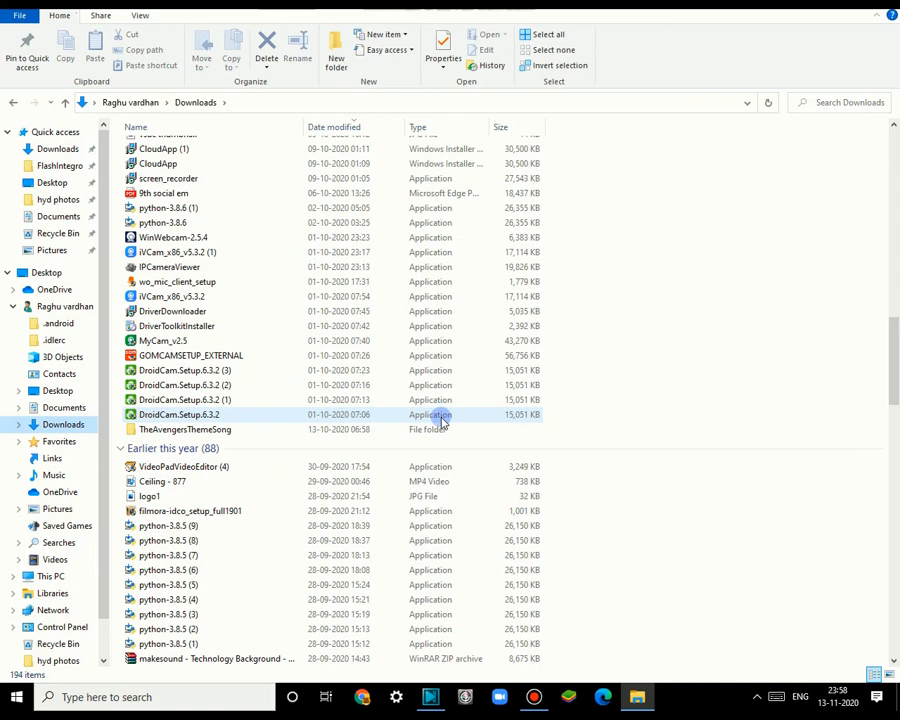
{"action": "scroll", "coordinate": [442, 421], "scroll_direction": "down", "scroll_amount": 5}
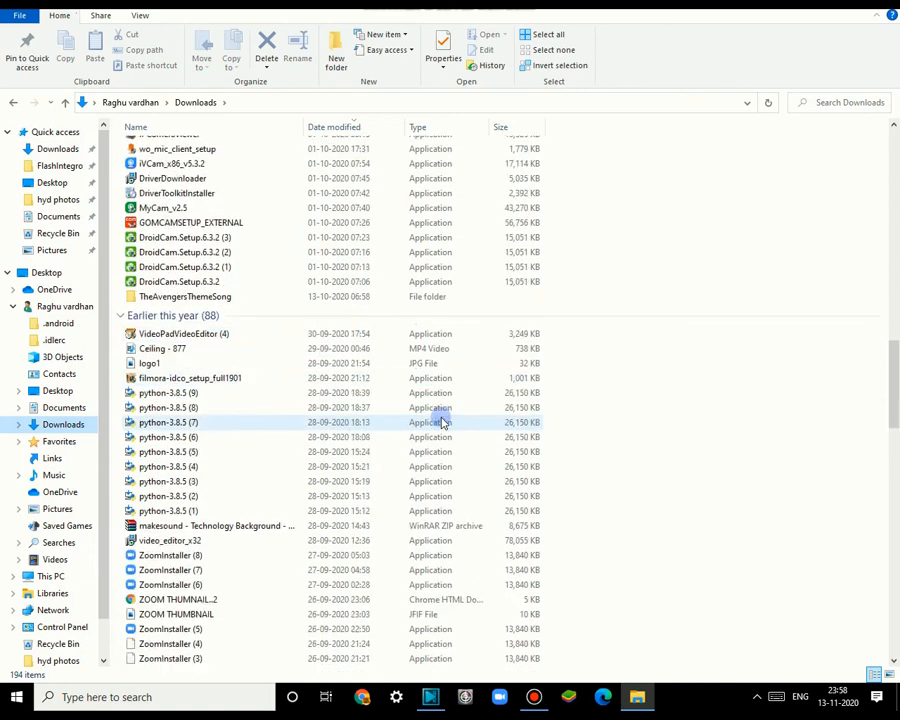
{"action": "scroll", "coordinate": [442, 421], "scroll_direction": "down", "scroll_amount": 3}
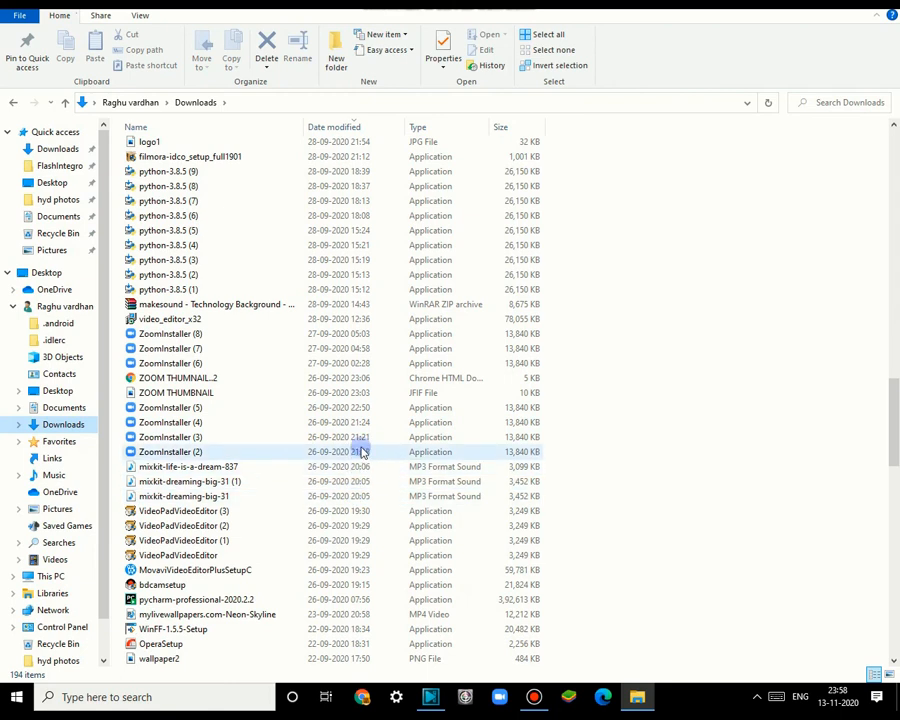
{"action": "scroll", "coordinate": [362, 452], "scroll_direction": "down", "scroll_amount": 1}
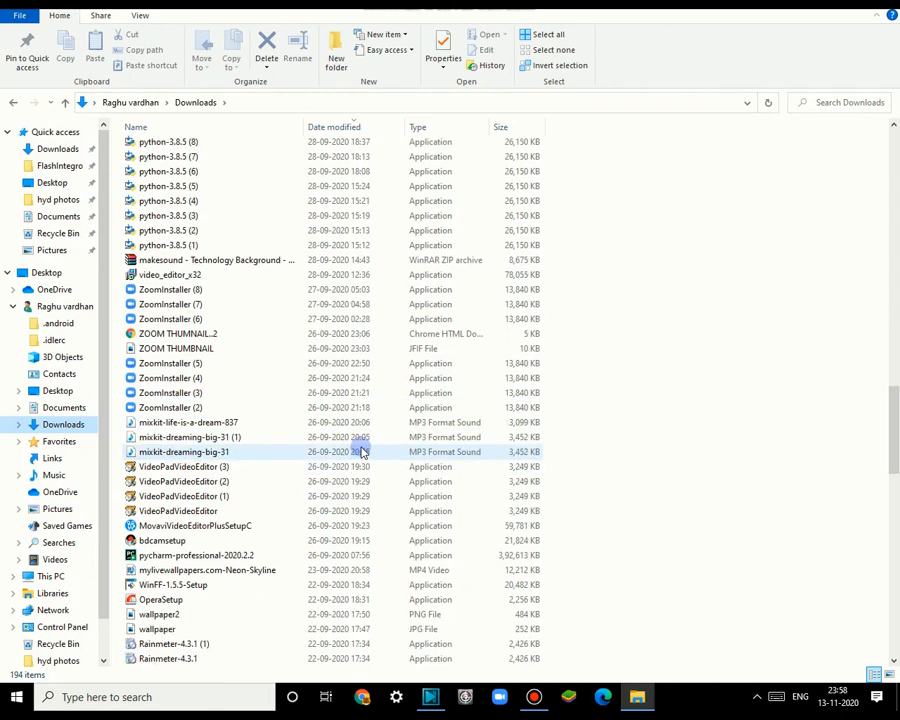
{"action": "left_click", "coordinate": [270, 575]}
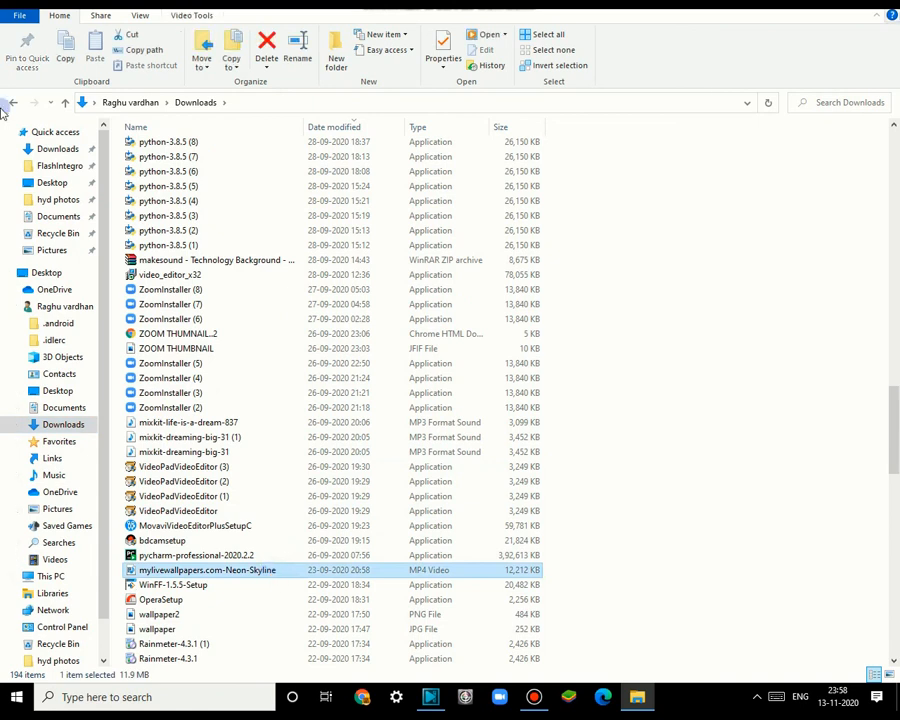
Shrink the Downloads window beside VSDC and add the Neon-Skyline video to the scene on a layer beneath the TECH VIBES text.
{"action": "left_click", "coordinate": [856, 6]}
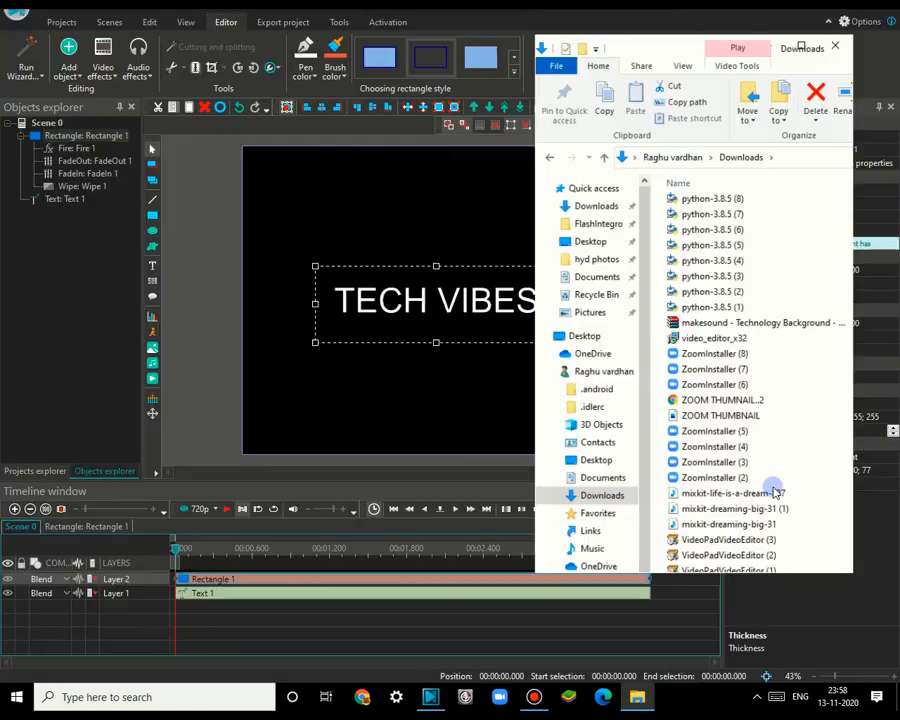
{"action": "scroll", "coordinate": [760, 480], "scroll_direction": "down", "scroll_amount": 4}
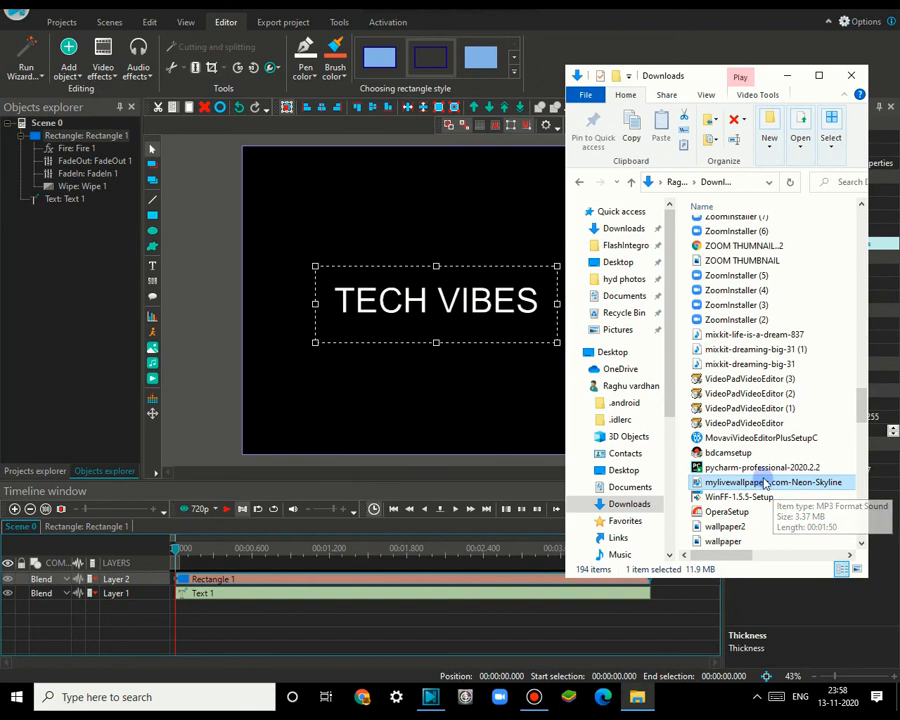
{"action": "left_click_drag", "start_coordinate": [770, 487], "coordinate": [577, 619]}
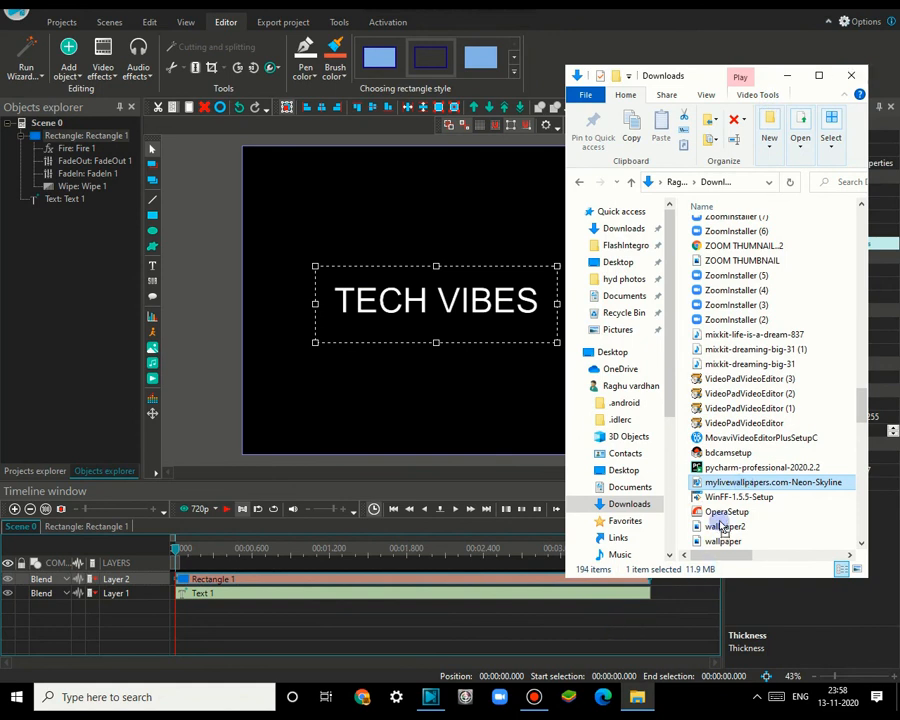
{"action": "left_click_drag", "start_coordinate": [721, 563], "coordinate": [536, 307]}
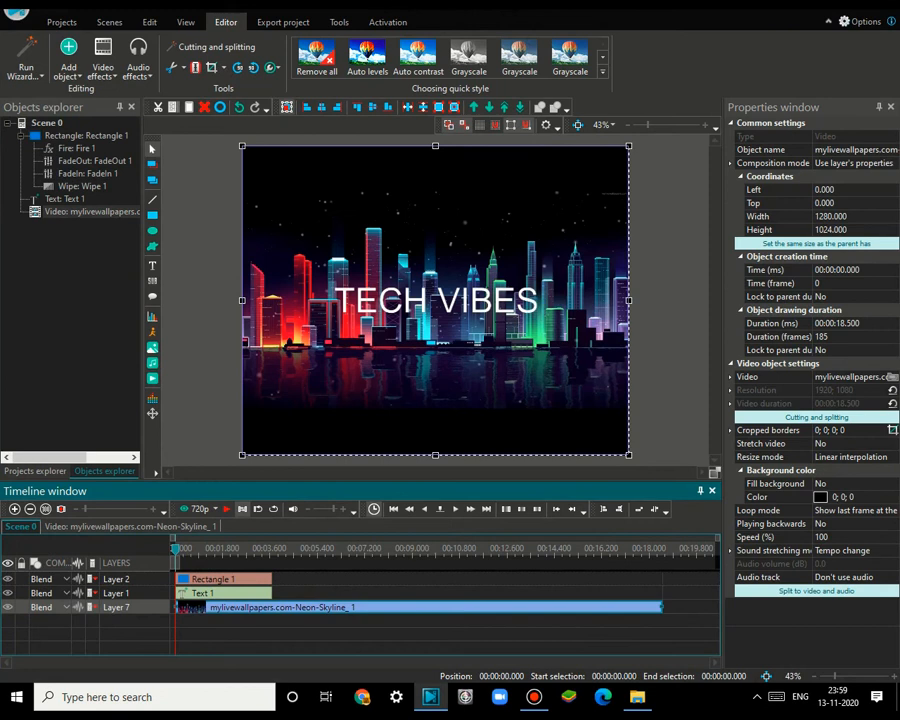
Move the outlined rectangle back around the TECH VIBES text.
{"action": "left_click", "coordinate": [391, 307]}
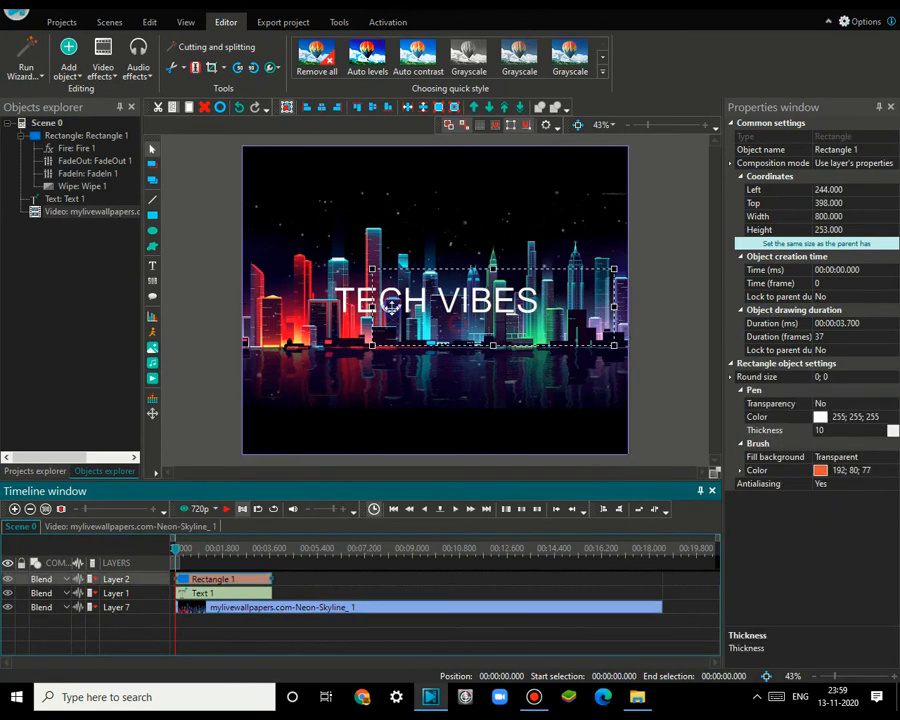
{"action": "left_click_drag", "start_coordinate": [391, 307], "coordinate": [334, 299]}
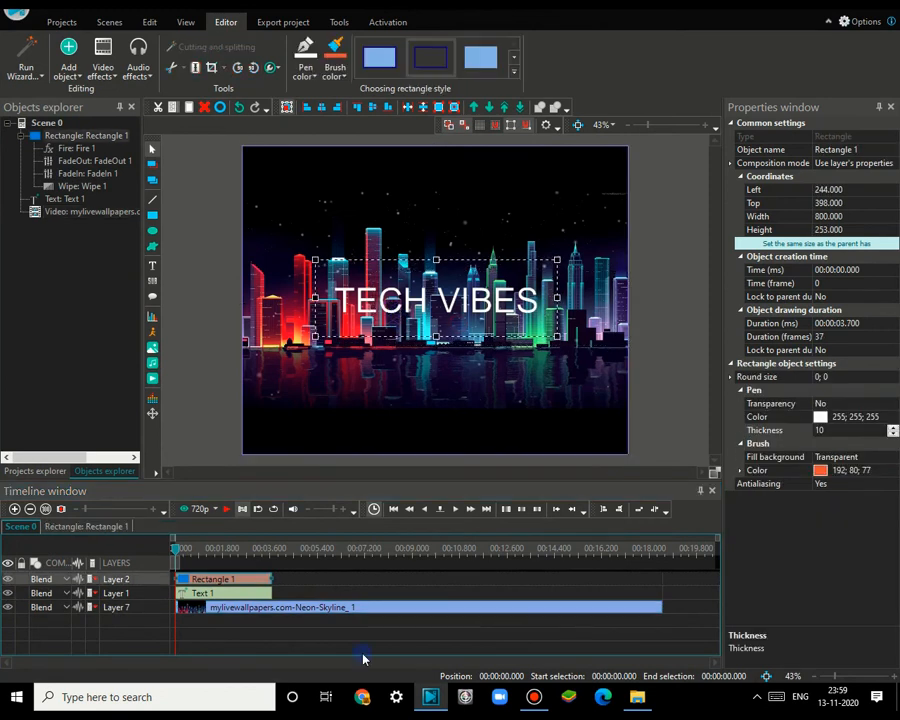
Shorten the Neon-Skyline video to 3.7 s so it ends with the text and rectangle, and preview the scene.
{"action": "left_click_drag", "start_coordinate": [659, 611], "coordinate": [621, 605]}
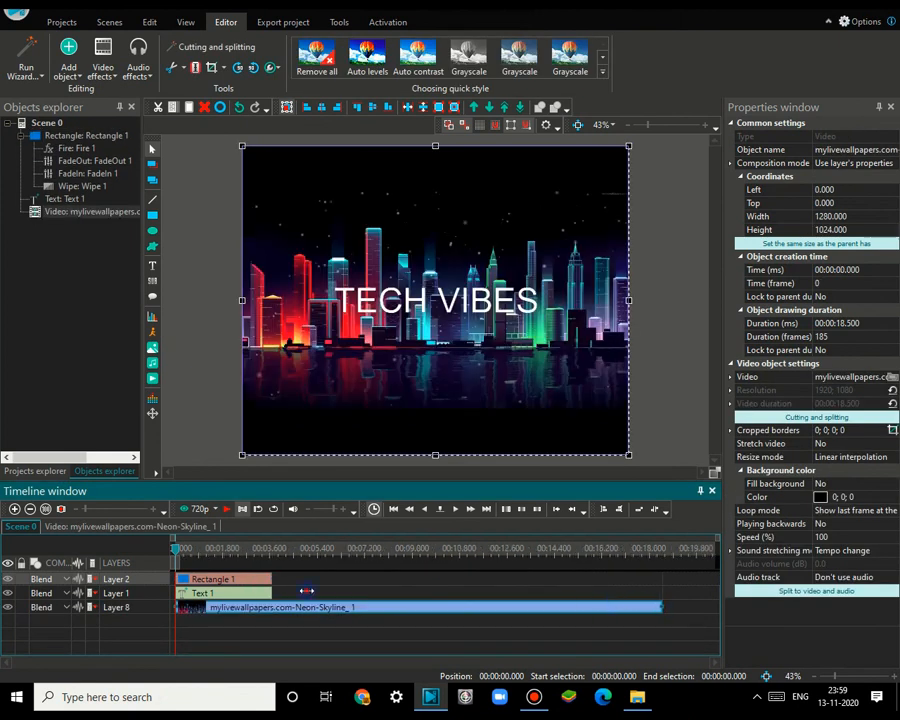
{"action": "left_click_drag", "start_coordinate": [307, 591], "coordinate": [264, 592]}
{"action": "left_click_drag", "start_coordinate": [650, 607], "coordinate": [706, 607]}
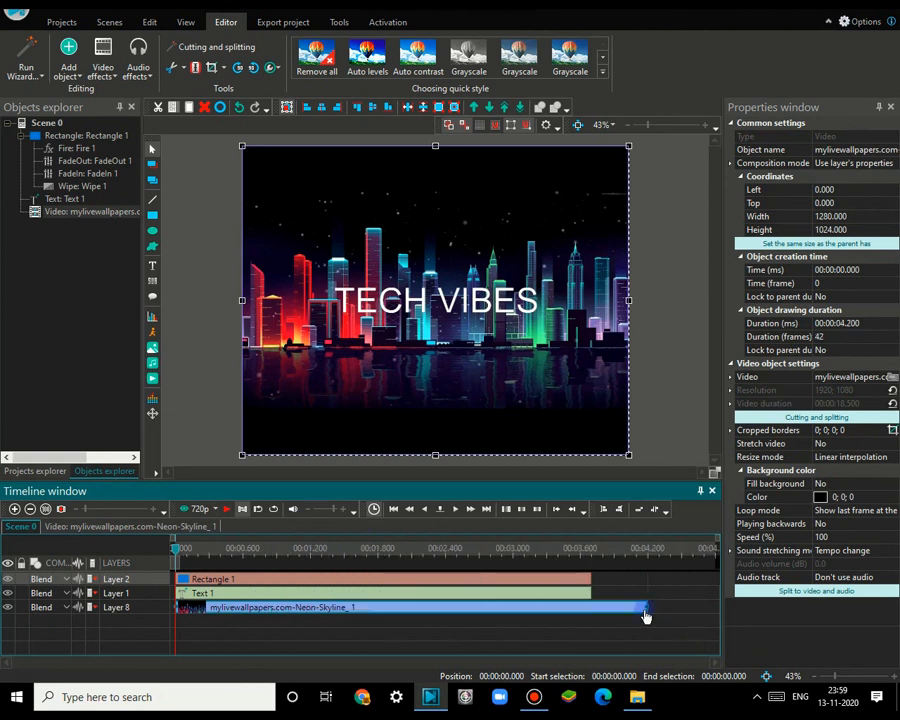
{"action": "left_click_drag", "start_coordinate": [646, 616], "coordinate": [590, 608]}
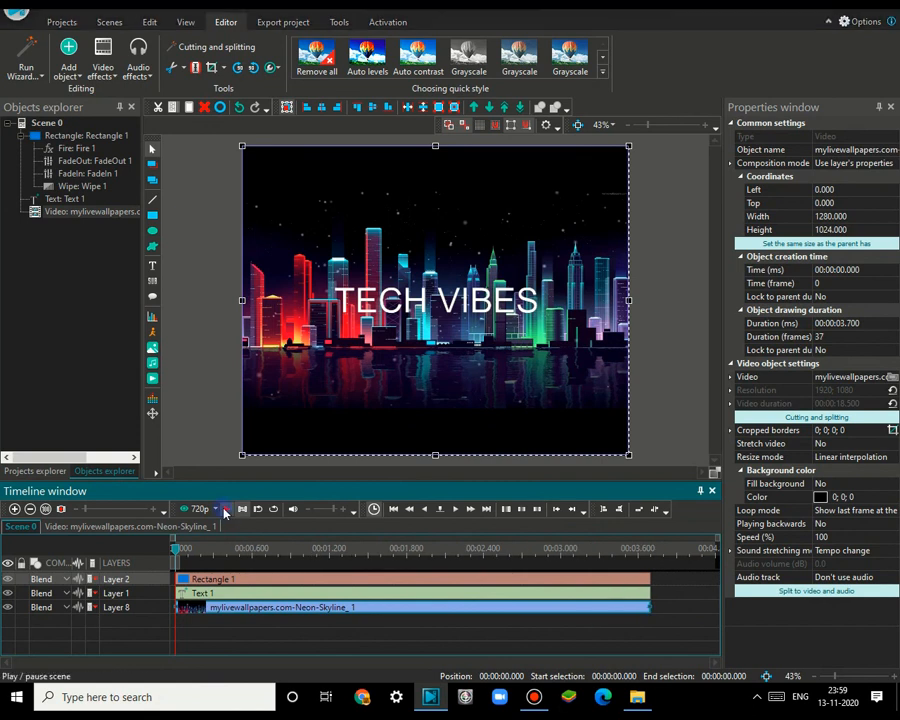
{"action": "left_click", "coordinate": [225, 512]}
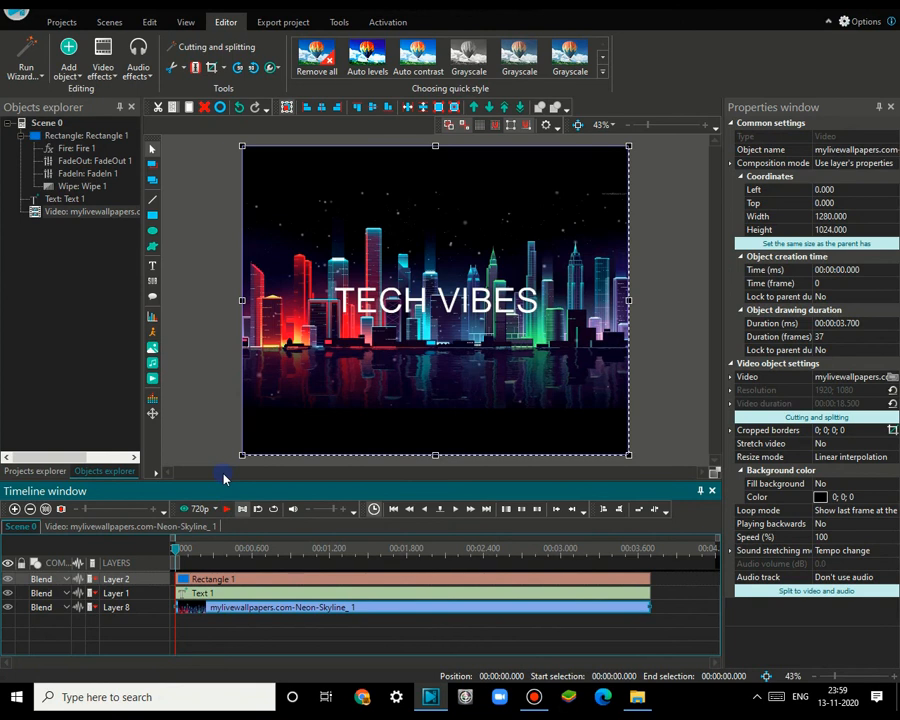
{"action": "left_click", "coordinate": [227, 509]}
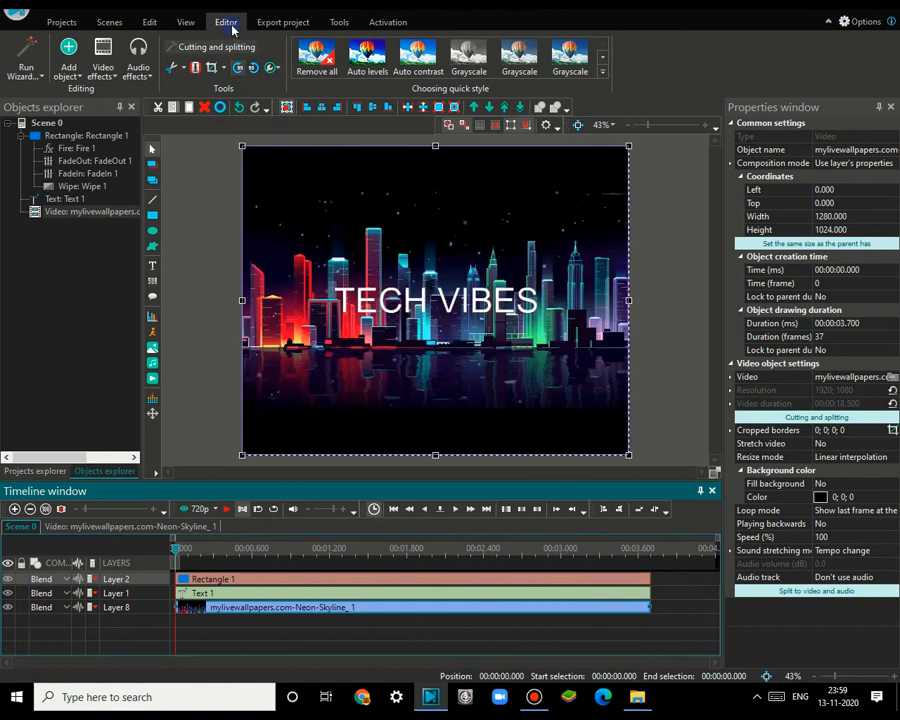
Export the project as INTRO2.wmv using the Windows Media Video 9 High Quality (1080p) profile and dismiss the completion message.
{"action": "left_click", "coordinate": [275, 21]}
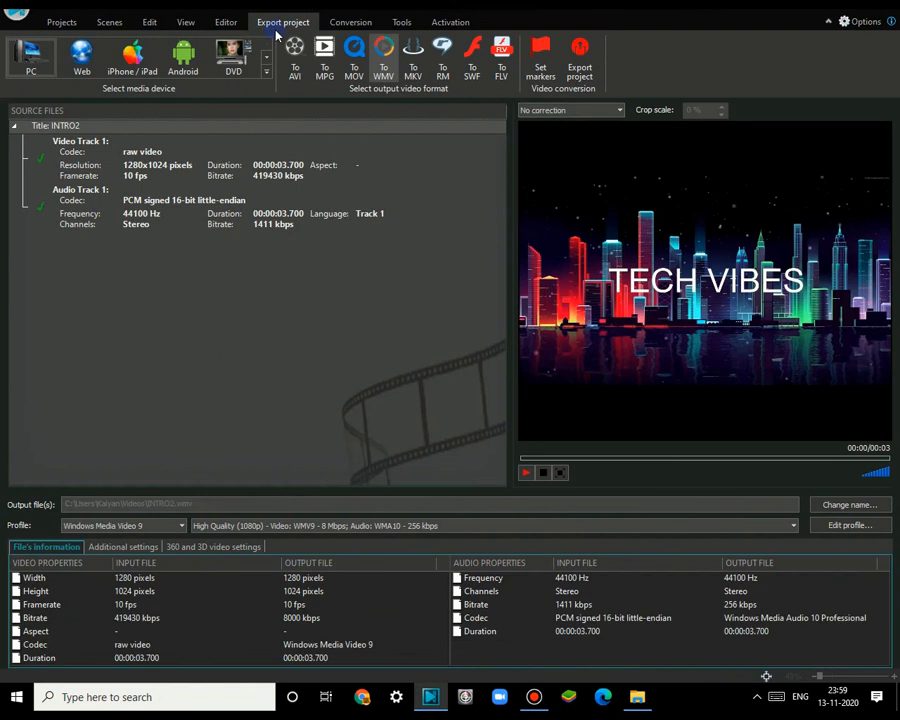
{"action": "left_click", "coordinate": [584, 68]}
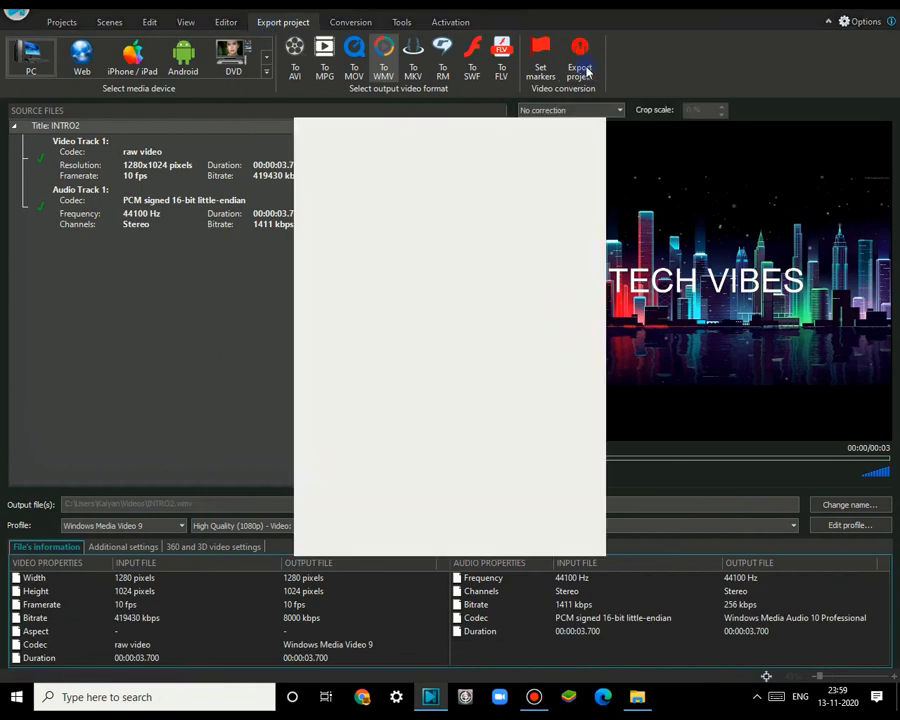
{"action": "left_click", "coordinate": [512, 533]}
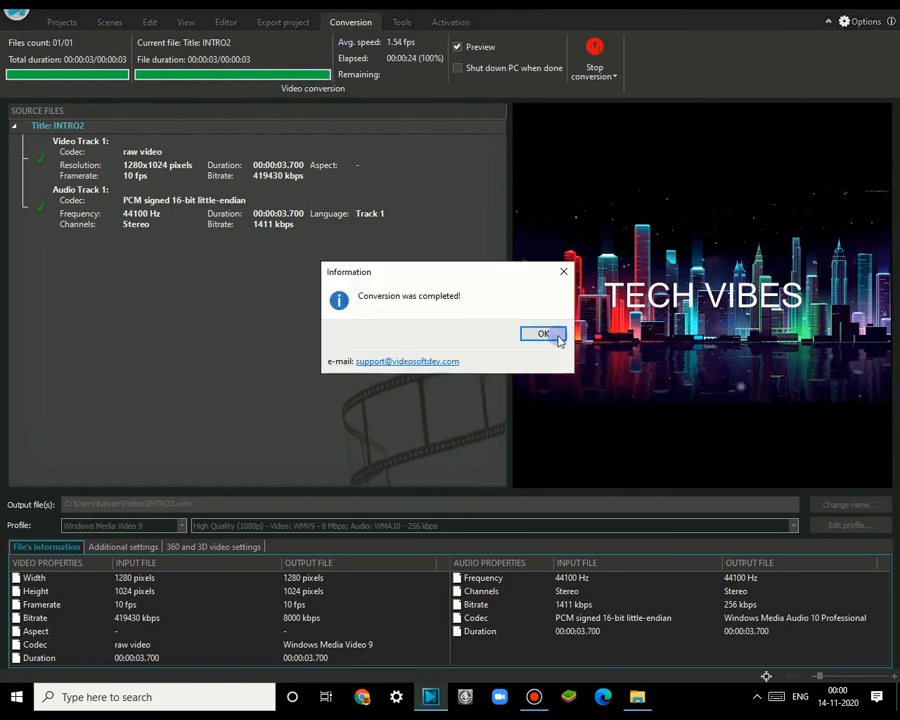
{"action": "left_click", "coordinate": [550, 337]}
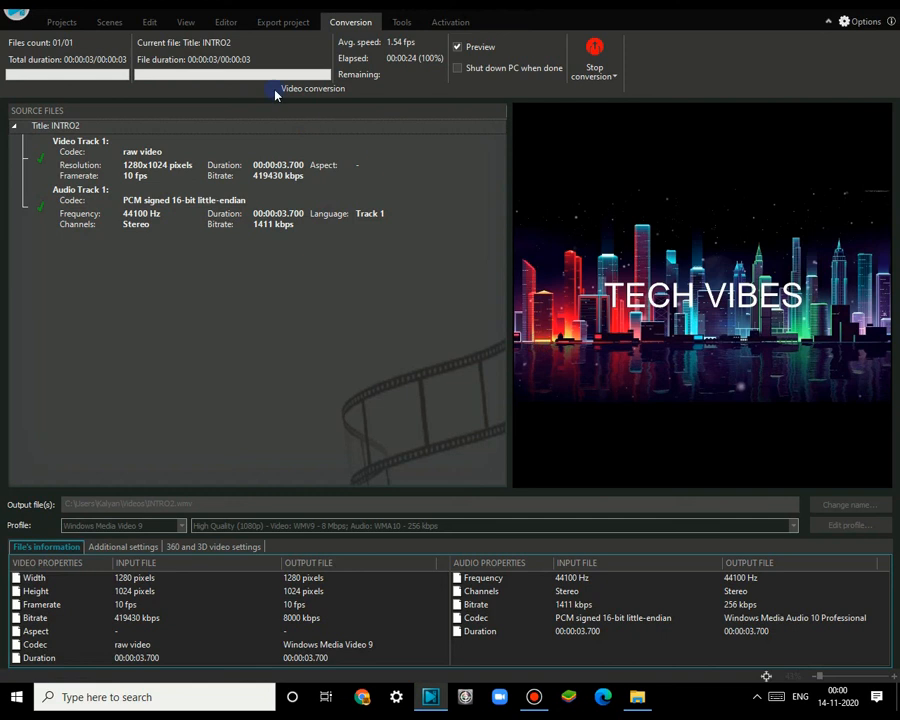
Play the finished intro in the export preview, and return to the VSDC window from the desktop.
{"action": "left_click", "coordinate": [283, 22]}
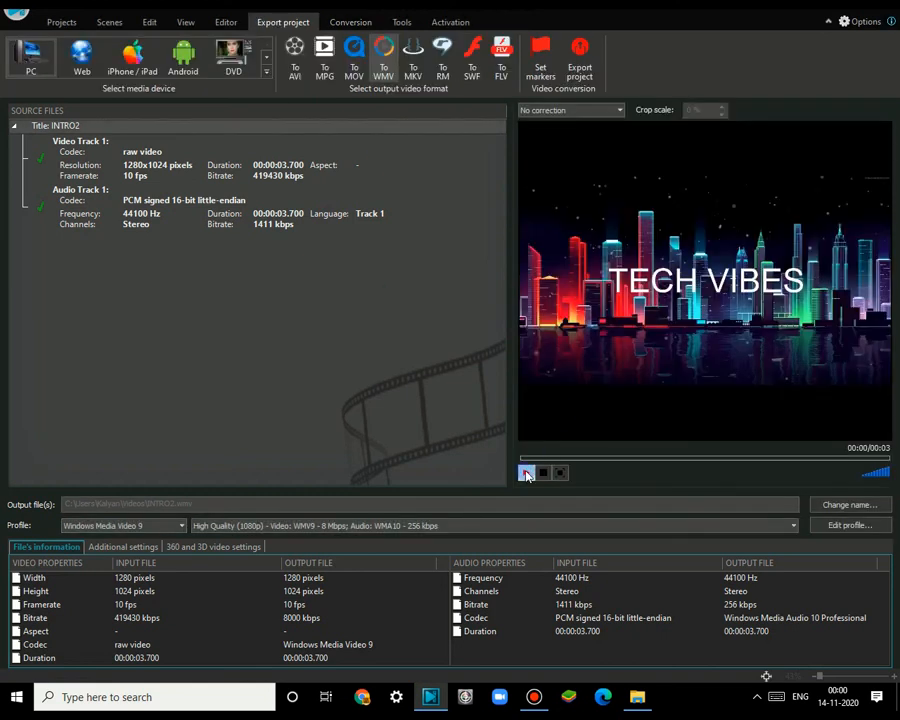
{"action": "left_click", "coordinate": [527, 474]}
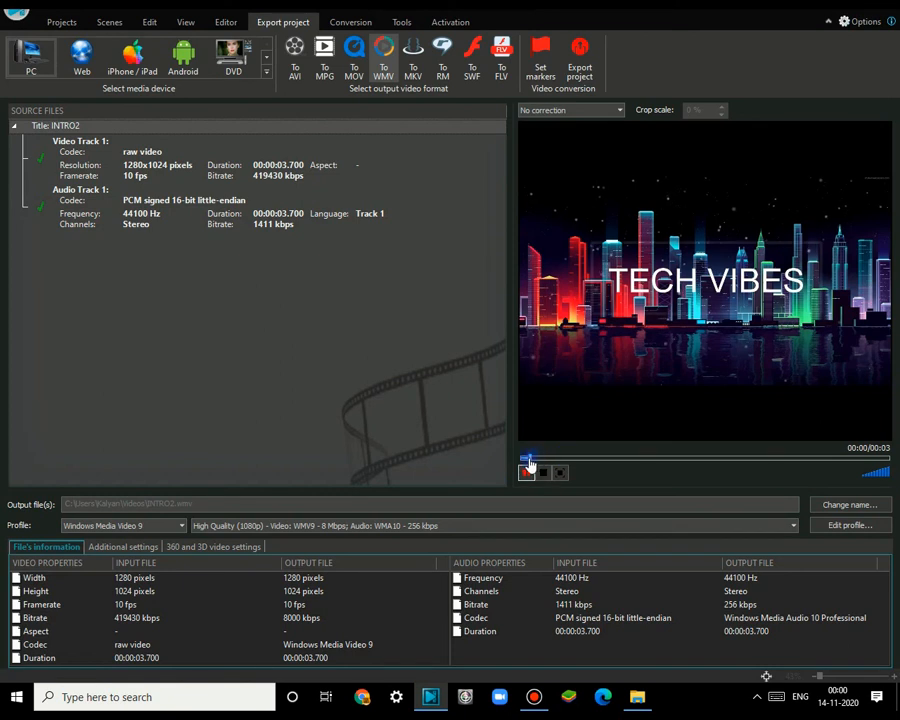
{"action": "left_click", "coordinate": [527, 473]}
{"action": "left_click", "coordinate": [526, 475]}
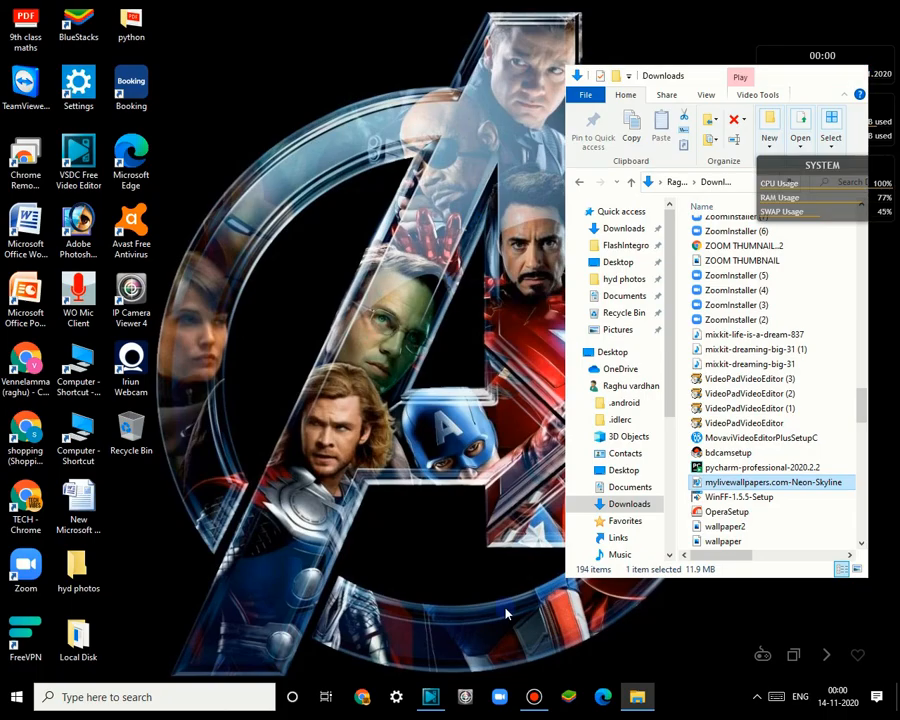
{"action": "left_click", "coordinate": [431, 700]}
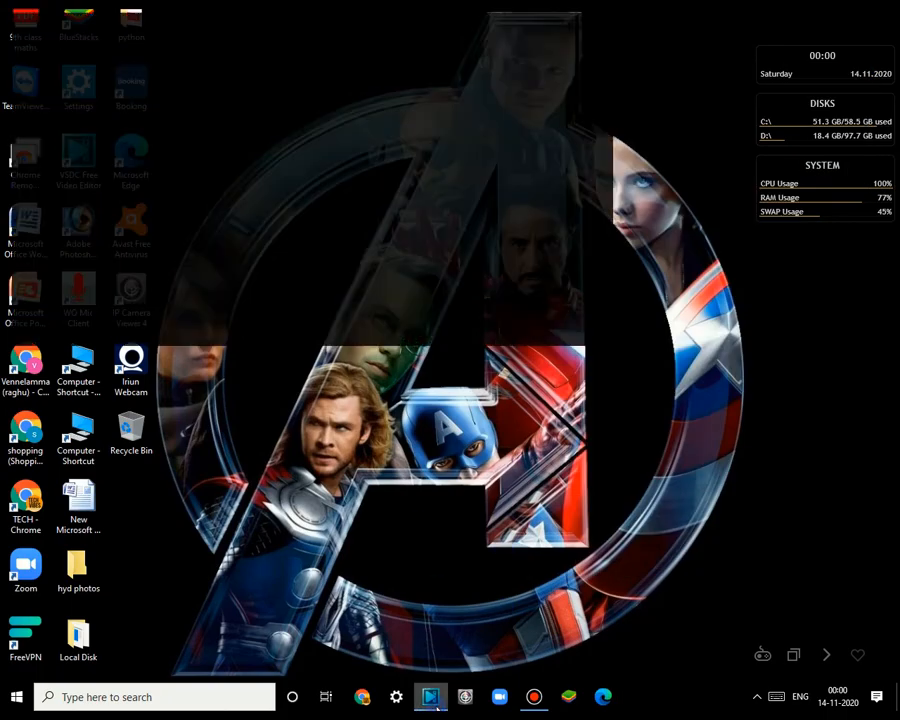